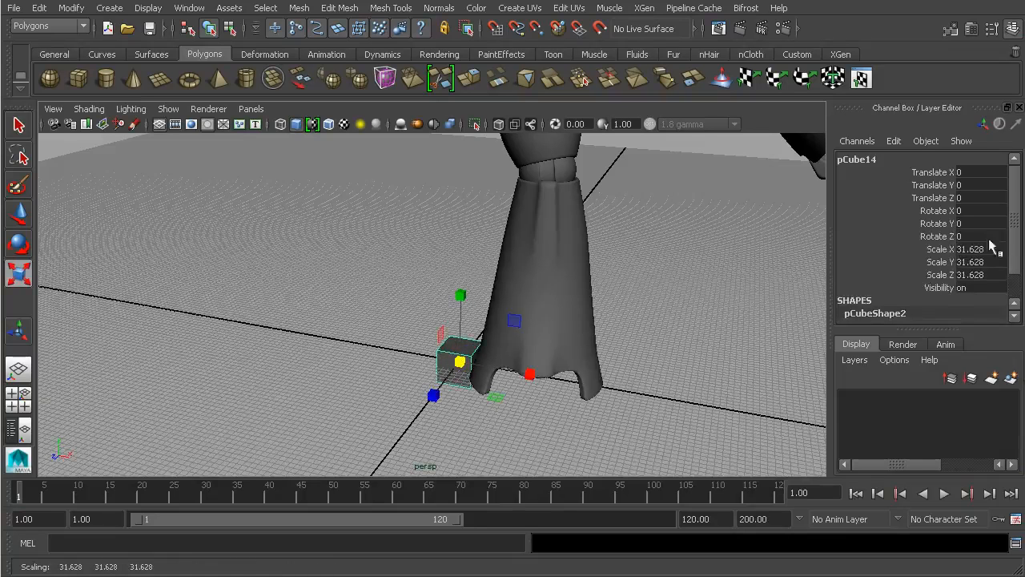
Step: Set the cube's width, height and depth to 2
scroll(1001, 248, down, 1)
scroll(983, 282, down, 2)
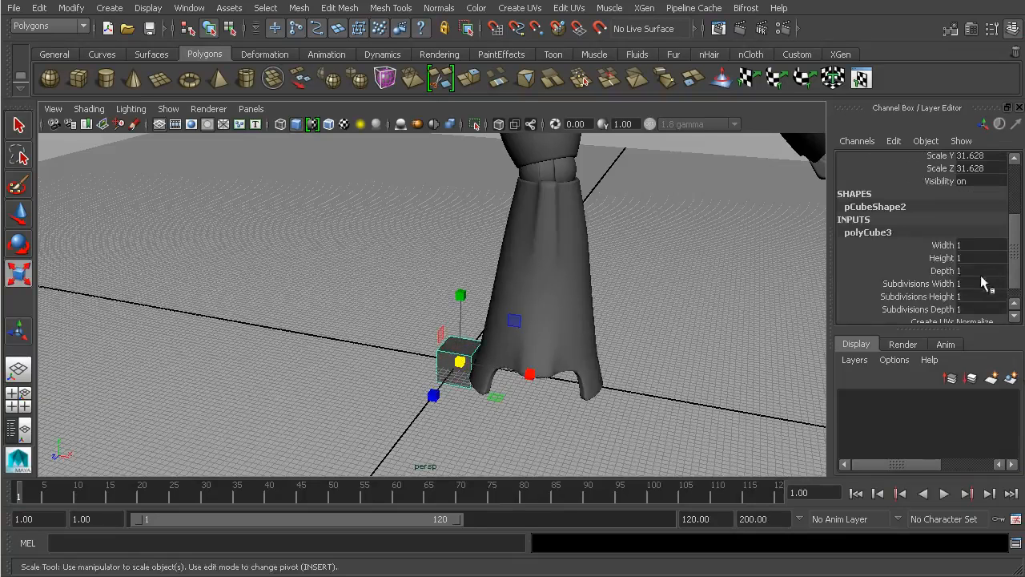
drag(945, 245, 949, 271)
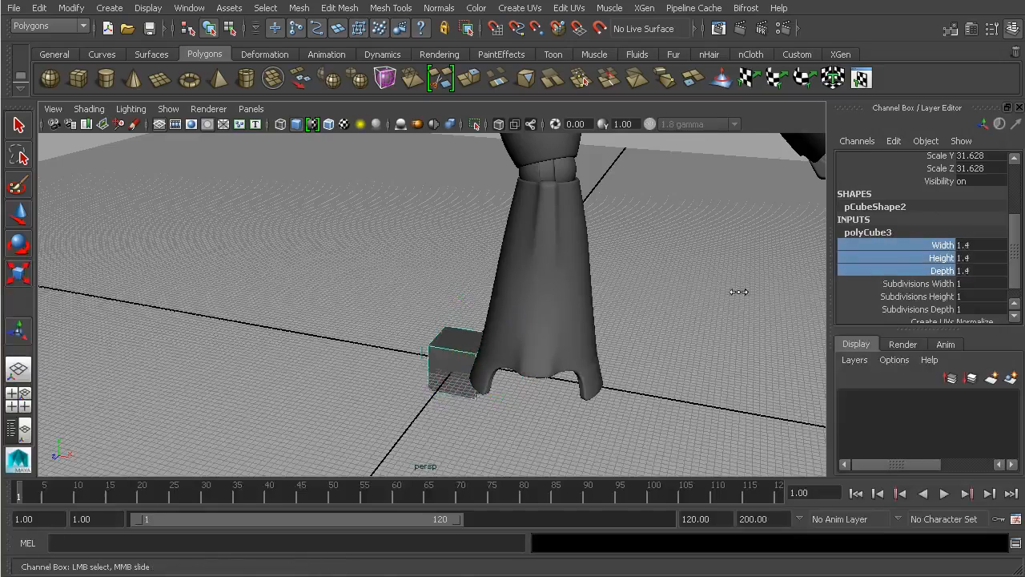
middle_drag(738, 291, 743, 292)
Step: Move the box along X and Z to the front opening at the bottom of the lower leg
key(w)
drag(536, 373, 599, 412)
alt+middle_drag(599, 412, 570, 371)
alt+right_drag(569, 371, 625, 355)
alt+middle_drag(625, 355, 574, 352)
alt+drag(574, 352, 590, 351)
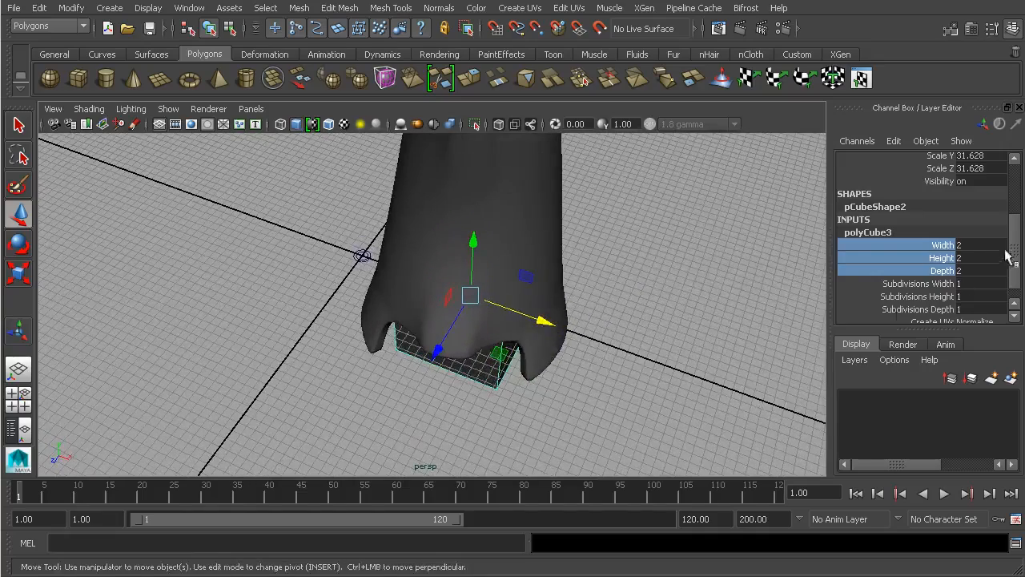
drag(1012, 260, 1017, 268)
drag(432, 355, 395, 417)
drag(501, 387, 517, 387)
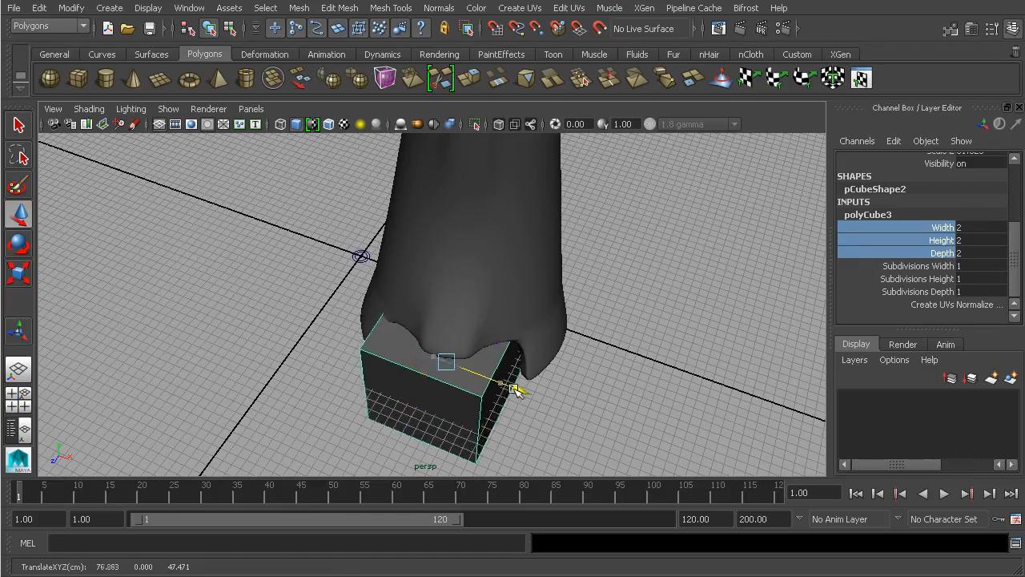
Step: Rotate the box about 11.92 degrees around Y, flatten it and fit it under the leg's front opening
key(e)
drag(494, 423, 552, 412)
key(w)
drag(548, 358, 457, 282)
key(r)
alt+drag(456, 282, 467, 213)
key(w)
click(929, 279)
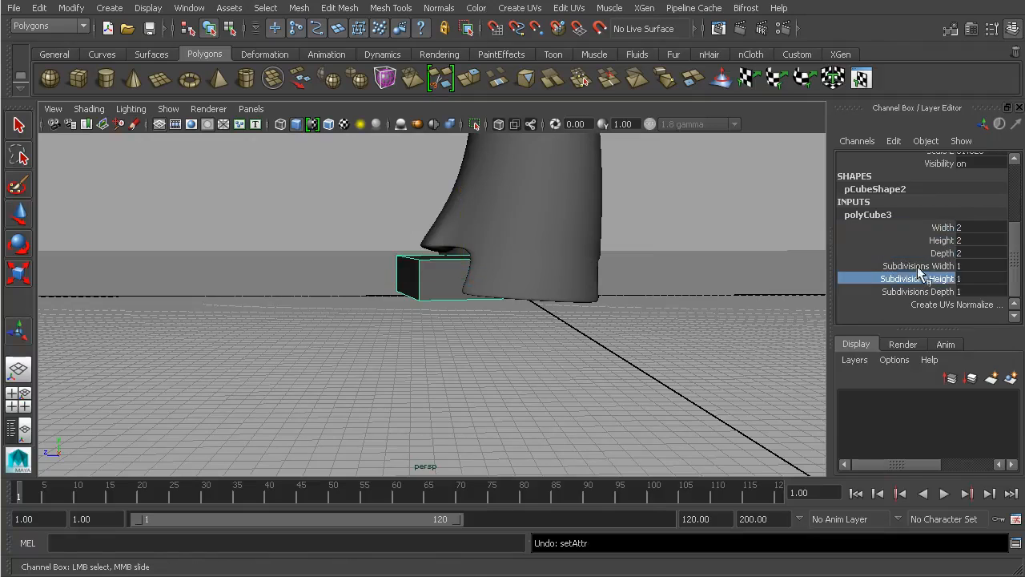
click(917, 266)
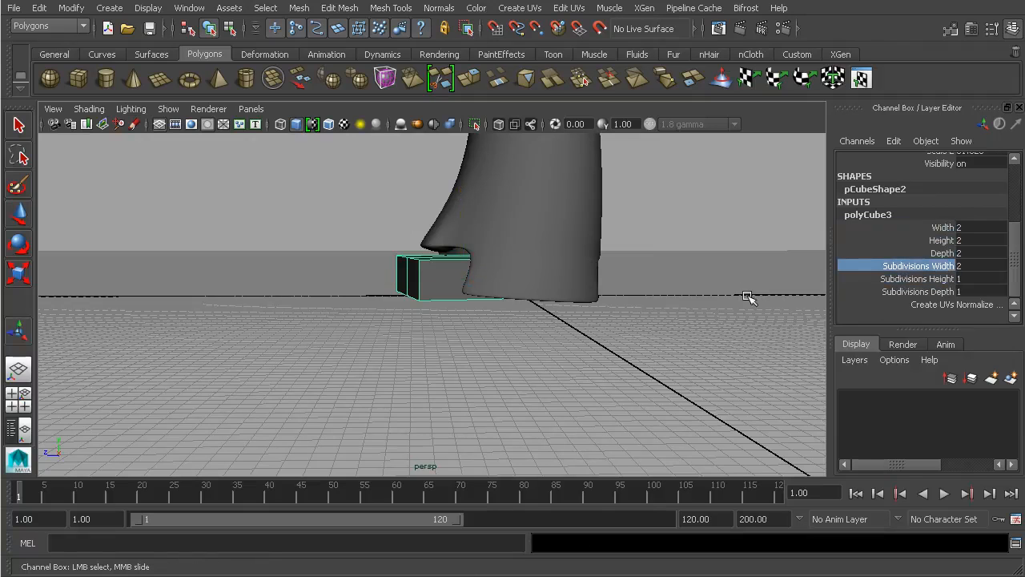
key(ctrl+z)
Step: Set the box's depth subdivisions to 3 and lengthen it so it extends forward from the leg opening
click(880, 291)
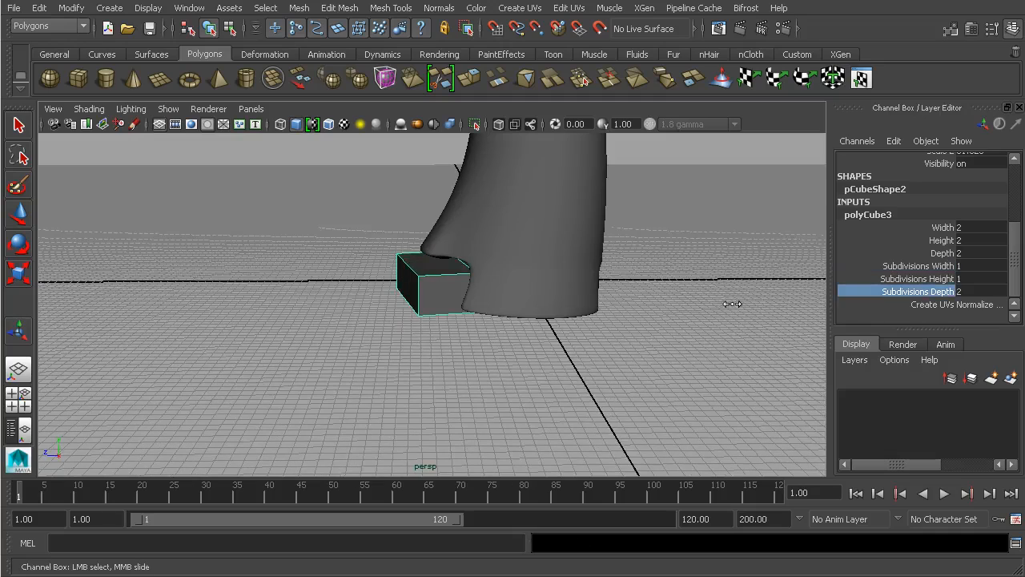
alt+drag(679, 305, 657, 345)
key(r)
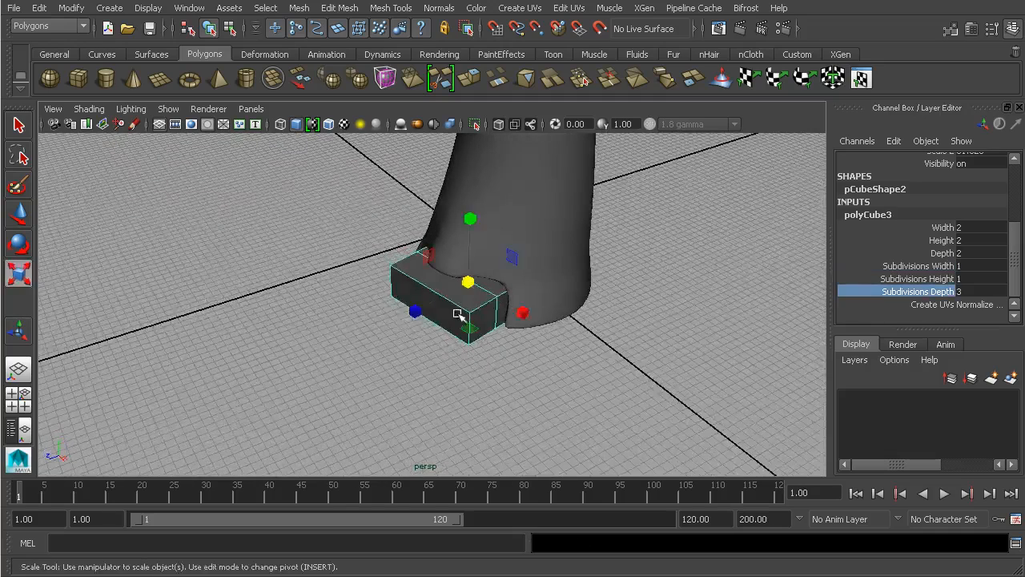
alt+drag(353, 344, 518, 269)
key(w)
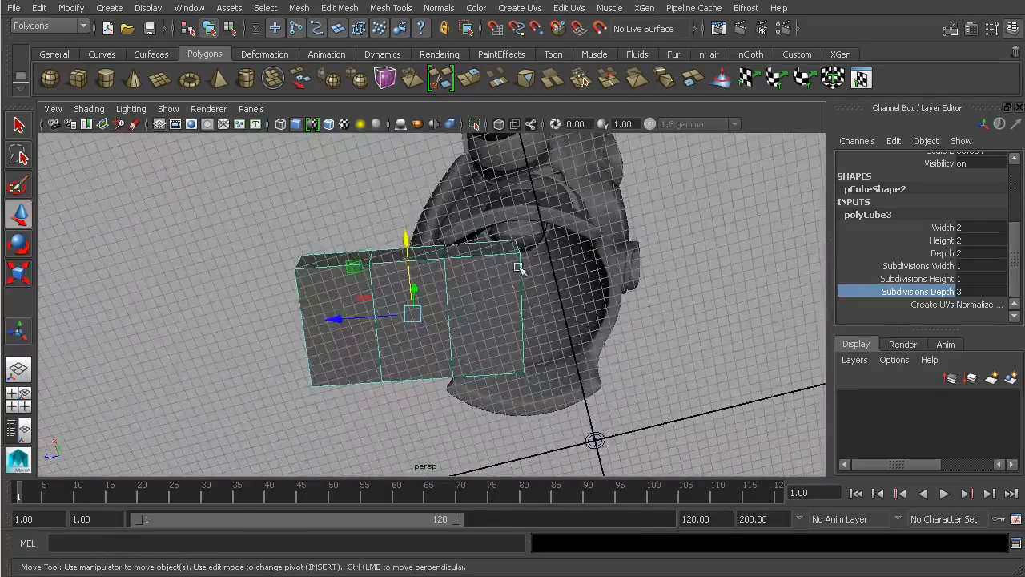
Step: Switch the box to vertex editing and scale its front and middle vertex rows in width to shape the foot outline
key(r)
alt+drag(337, 320, 483, 313)
right_drag(483, 312, 455, 310)
alt+drag(457, 310, 480, 324)
click(357, 312)
key(ctrl+z)
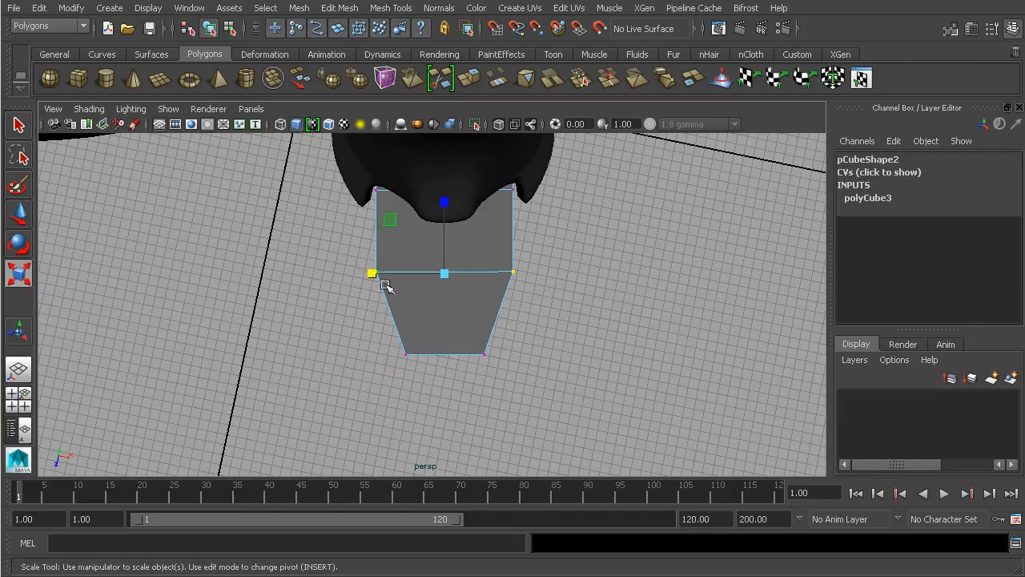
drag(548, 309, 481, 330)
drag(370, 353, 358, 355)
Step: Lower the upper front and middle vertices and adjust the rear upper ones so the foot's top slopes up to the leg
alt+drag(466, 336, 479, 242)
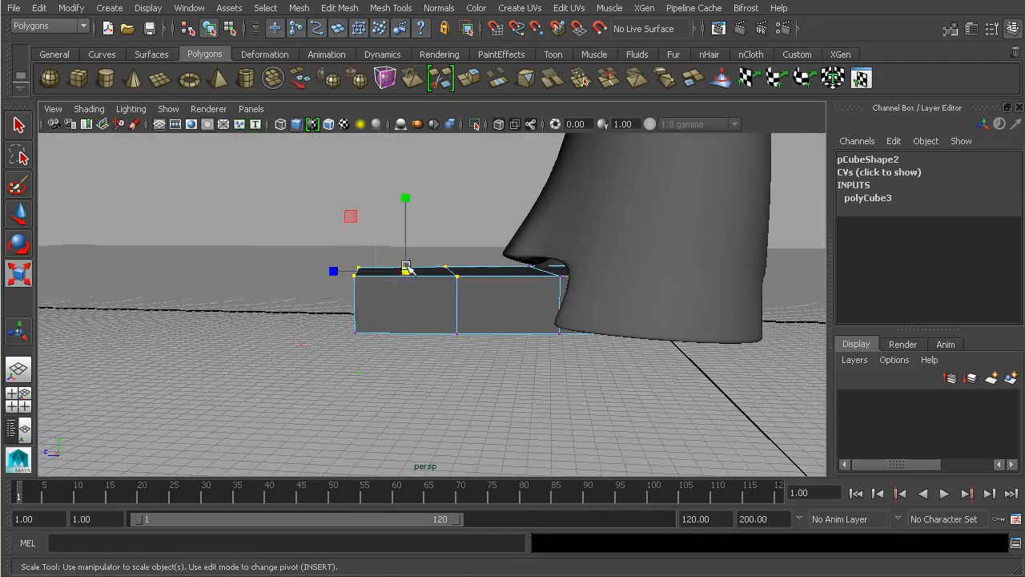
key(w)
click(402, 220)
key(ctrl+z)
drag(406, 220, 384, 265)
drag(336, 297, 334, 300)
drag(361, 258, 361, 263)
mouse_move(570, 243)
alt+mouse_down()
mouse_move(535, 245)
mouse_move(603, 232)
mouse_move(557, 216)
mouse_move(572, 227)
mouse_move(702, 231)
mouse_move(571, 248)
alt+mouse_up()
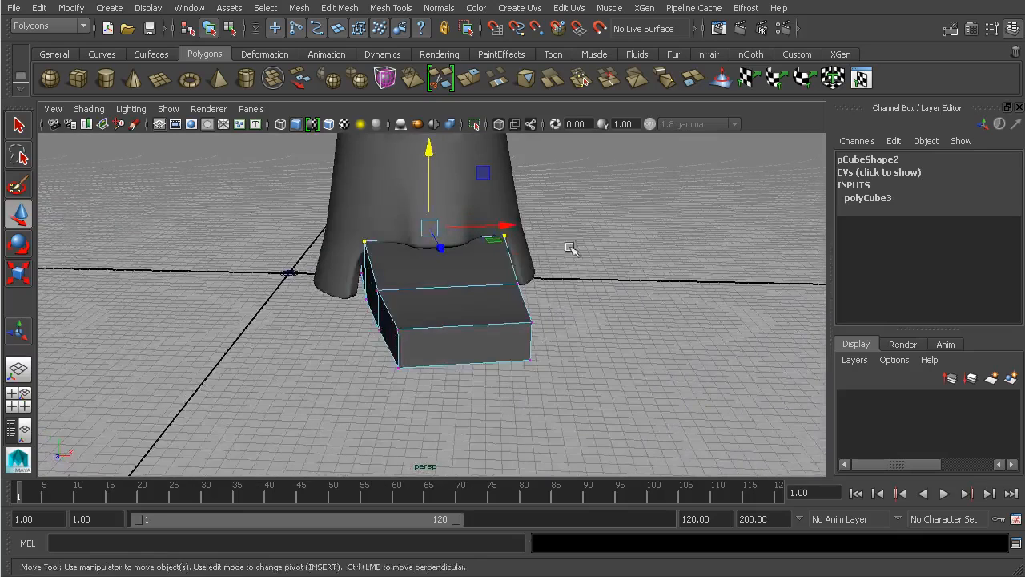
Step: Return to object mode and scale the foot box to about 27.775 in X
click(218, 28)
alt+drag(448, 312, 510, 287)
key(e)
key(r)
alt+drag(588, 312, 498, 267)
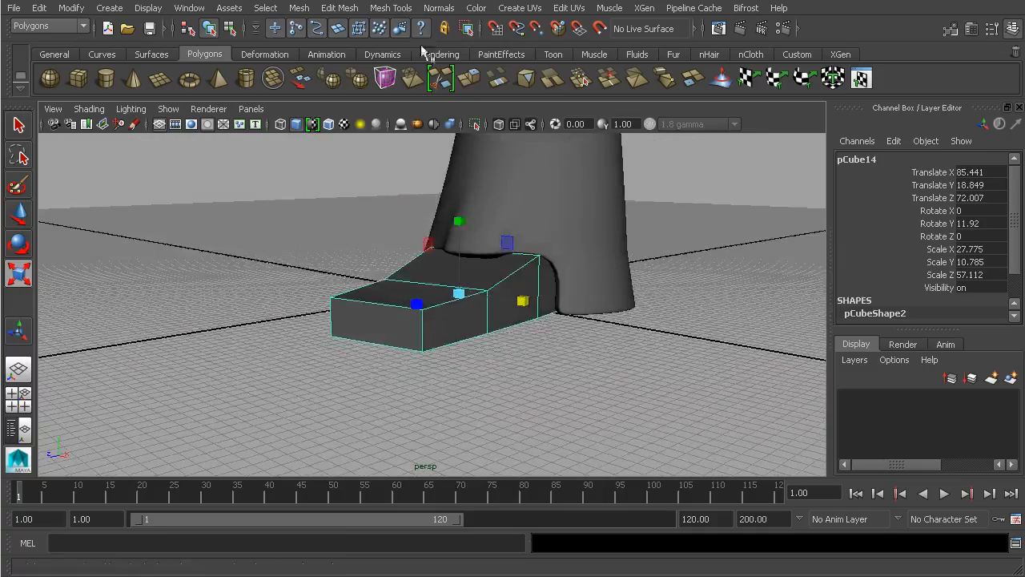
Step: Insert five edge loops along the foot's front, side, top and bottom borders and around its mid-height
click(393, 8)
click(451, 192)
scroll(457, 366, up, 2)
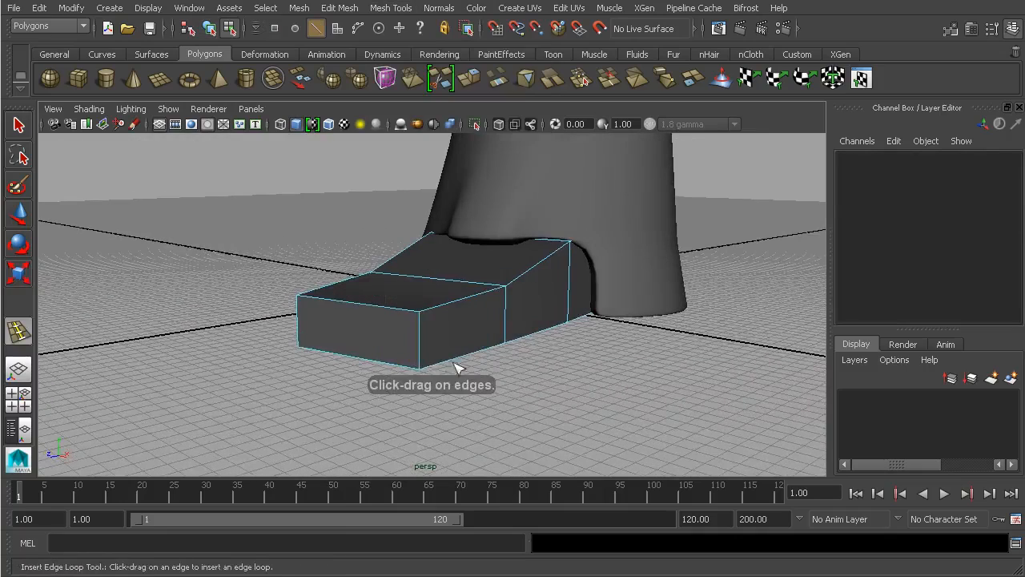
mouse_move(423, 364)
mouse_down()
mouse_move(456, 391)
mouse_move(504, 344)
mouse_move(414, 356)
mouse_up()
alt+drag(414, 356, 505, 366)
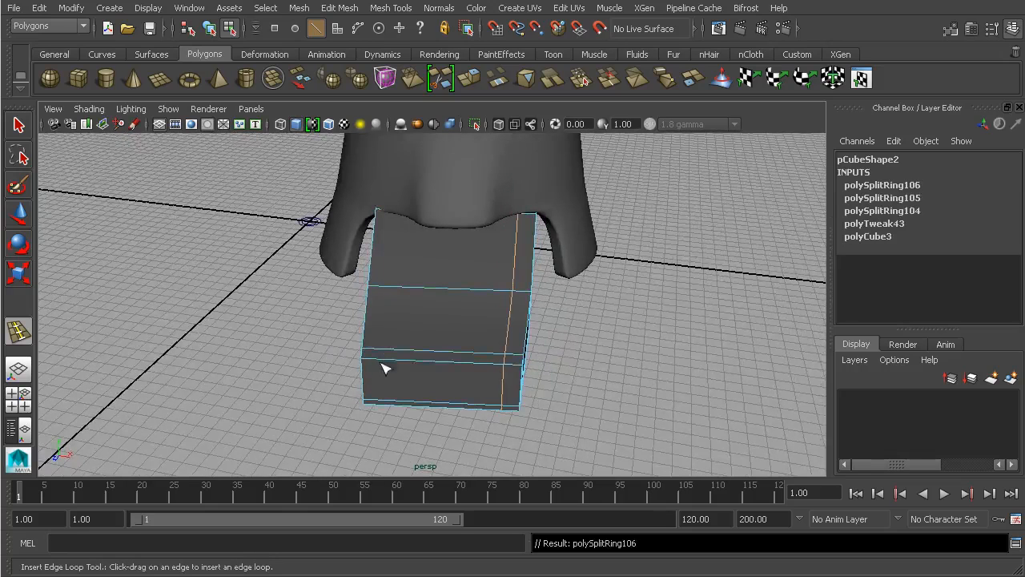
drag(381, 362, 380, 362)
alt+drag(381, 363, 477, 322)
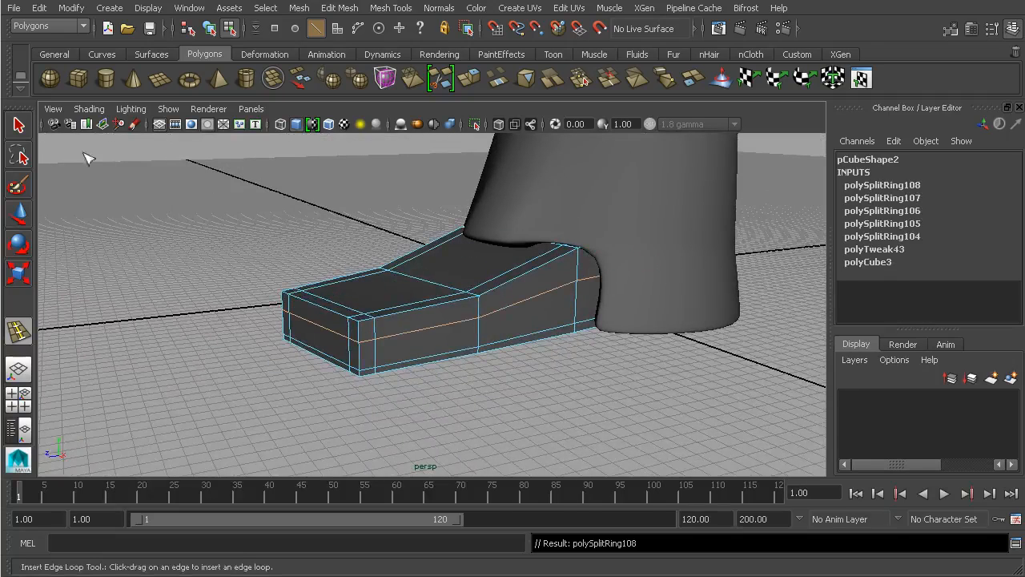
Step: Leave edge loop insertion and select the foot as a whole object
click(207, 27)
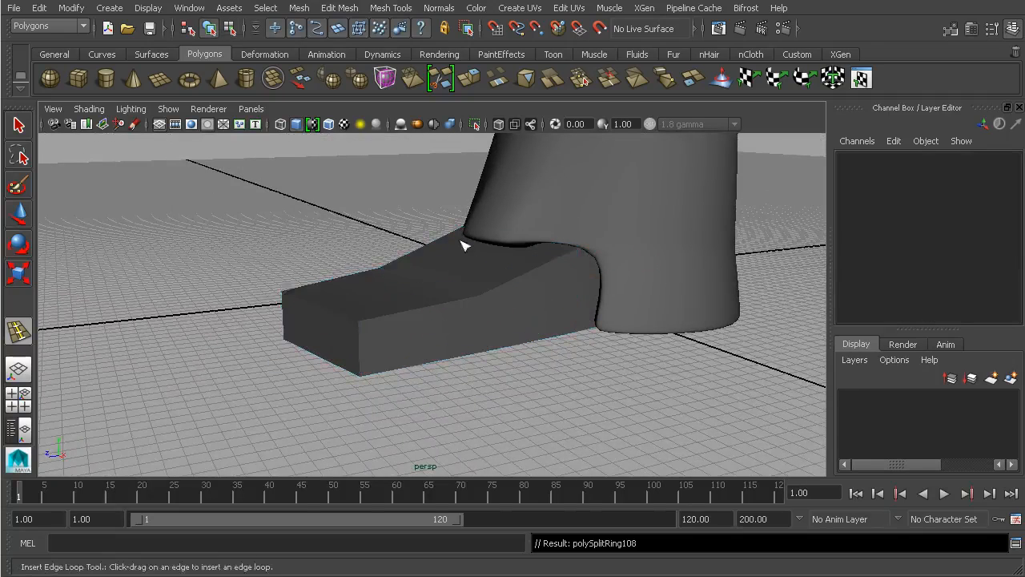
scroll(452, 247, down, 1)
click(24, 125)
click(449, 334)
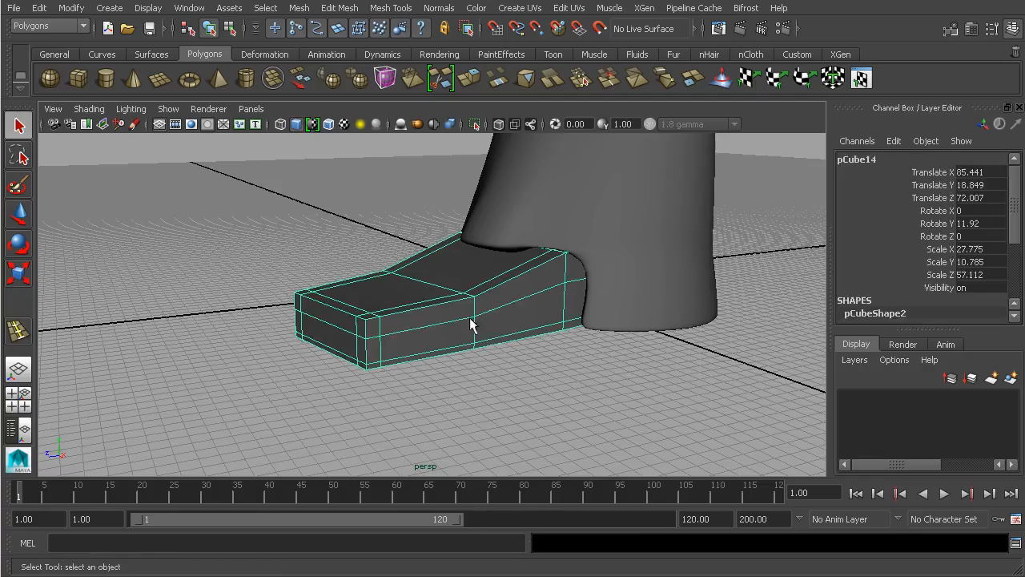
click(536, 389)
alt+drag(536, 389, 458, 318)
click(460, 320)
Step: Lower the foot in the front view to a Translate Y of about 11.576 so it sits on the ground line
key(space)
key(f)
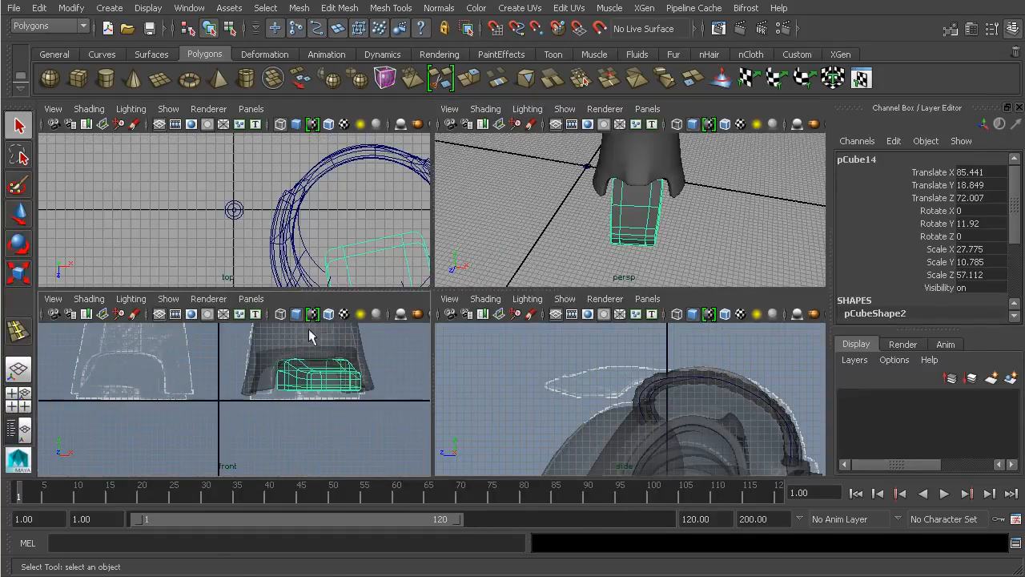
key(w)
drag(317, 338, 318, 350)
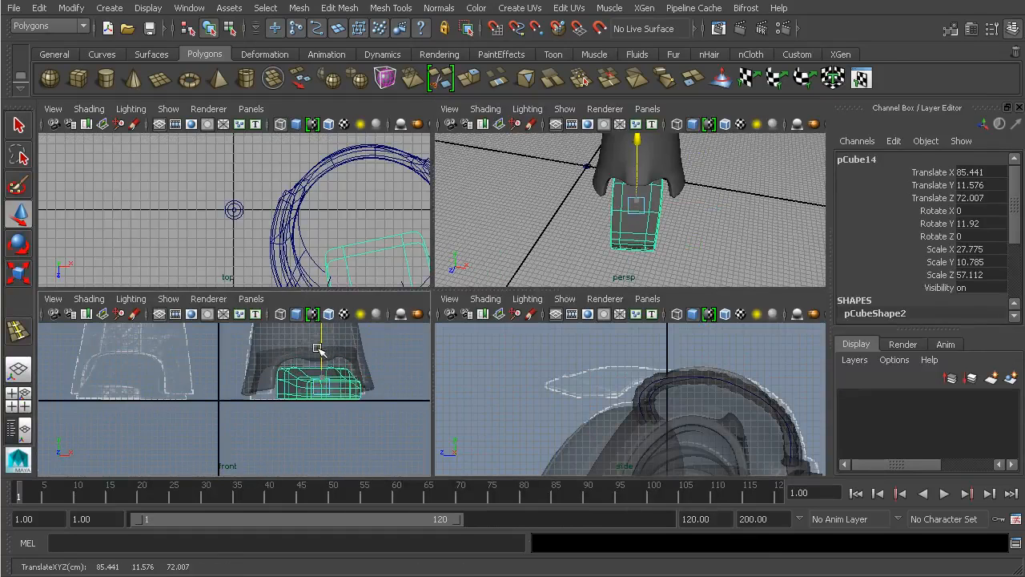
key(f)
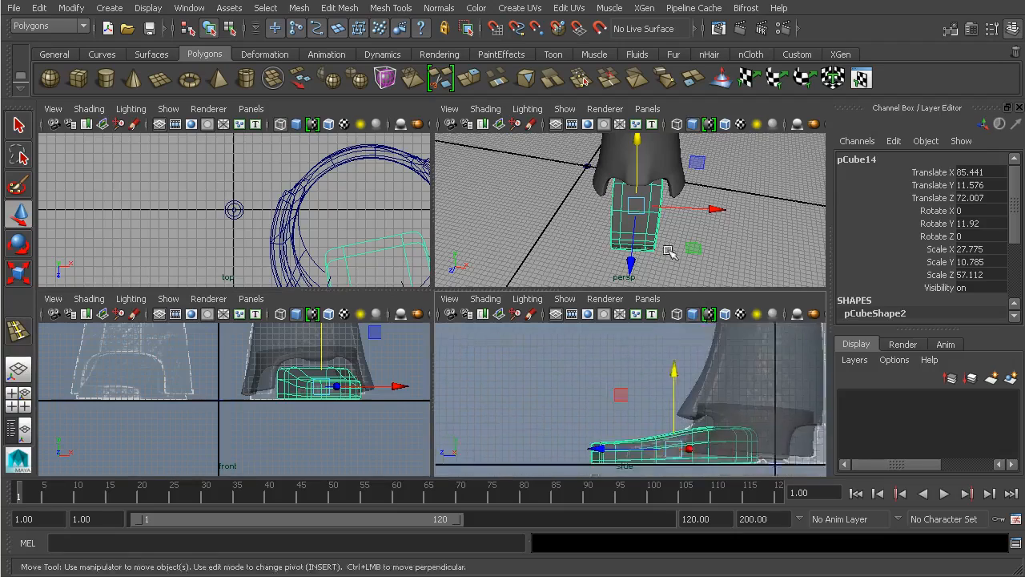
Step: Raise the upper vertices of the foot where it meets the leg opening, and return to object mode
key(space)
alt+drag(561, 300, 516, 266)
alt+right_drag(516, 266, 480, 290)
alt+drag(481, 289, 348, 240)
drag(563, 285, 617, 304)
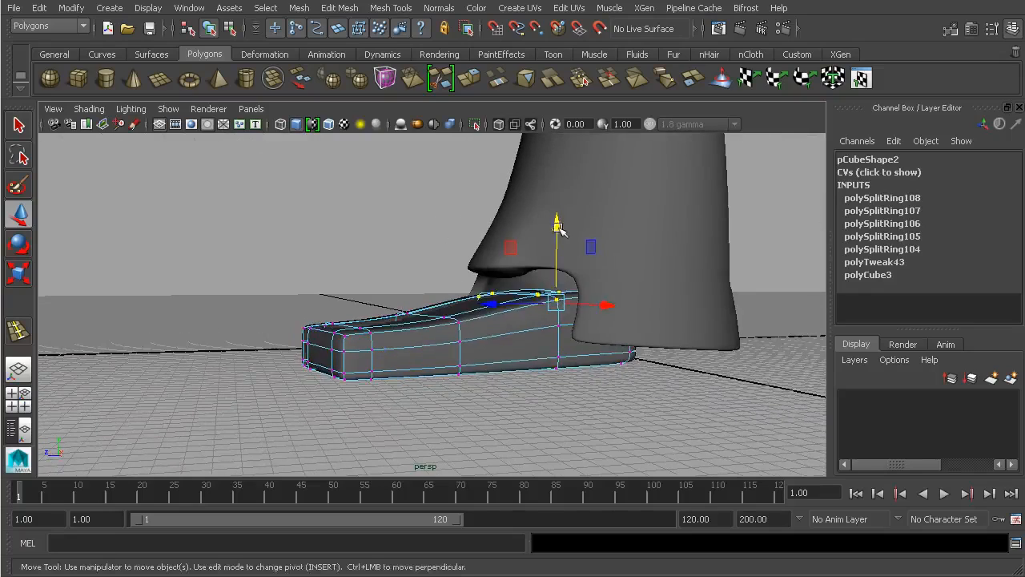
mouse_move(557, 197)
alt+mouse_down()
mouse_move(680, 227)
mouse_move(551, 195)
alt+mouse_up()
mouse_move(494, 207)
alt+mouse_down()
mouse_move(529, 212)
mouse_move(485, 215)
alt+mouse_up()
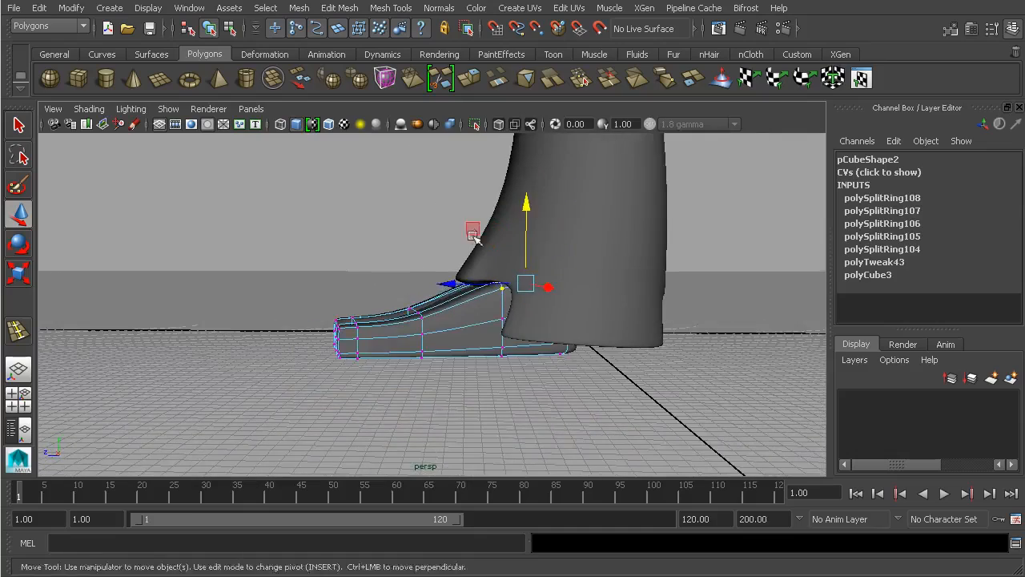
click(231, 32)
click(211, 31)
Step: Duplicate the foot and move the copy back to about X 69.658, Z -2.758 at the rear of the leg
click(349, 223)
alt+drag(353, 229, 496, 335)
click(451, 341)
drag(406, 373, 491, 284)
alt+drag(697, 348, 535, 339)
alt+middle_drag(724, 352, 557, 293)
Step: Rotate the copied foot around Y to about 190.414 degrees so it points out of the rear opening
key(e)
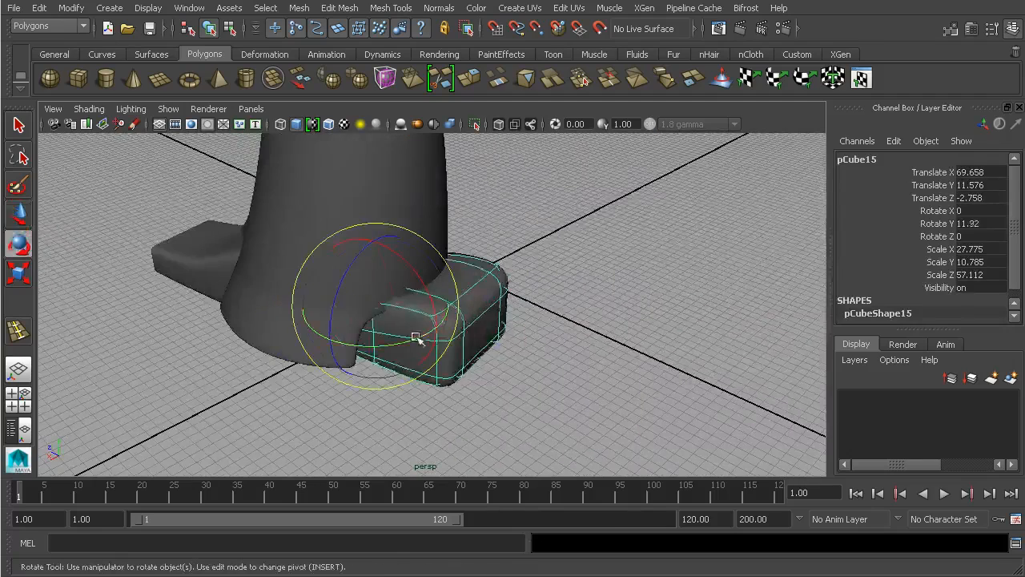
drag(416, 337, 366, 327)
drag(427, 336, 315, 335)
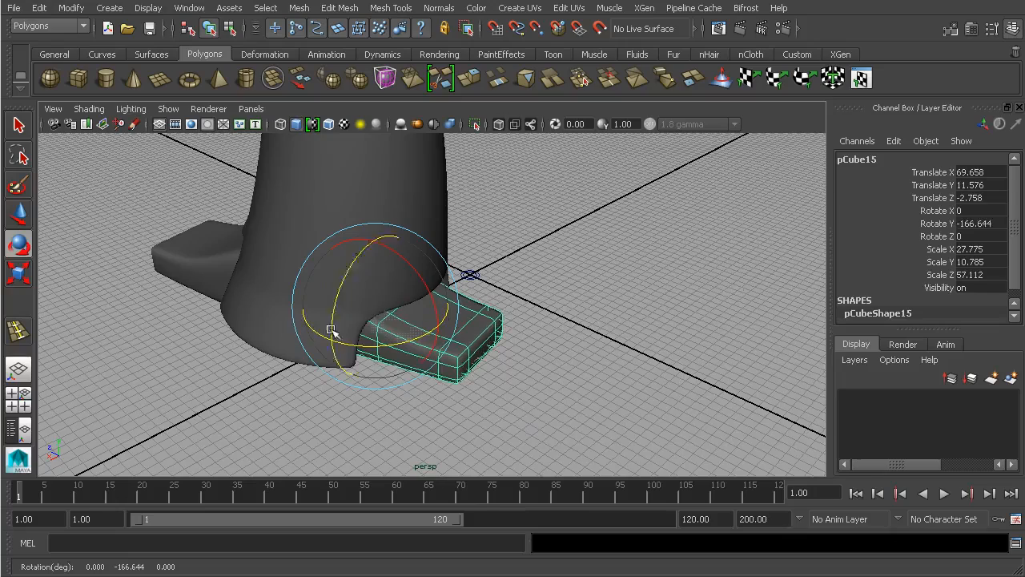
alt+drag(640, 304, 510, 326)
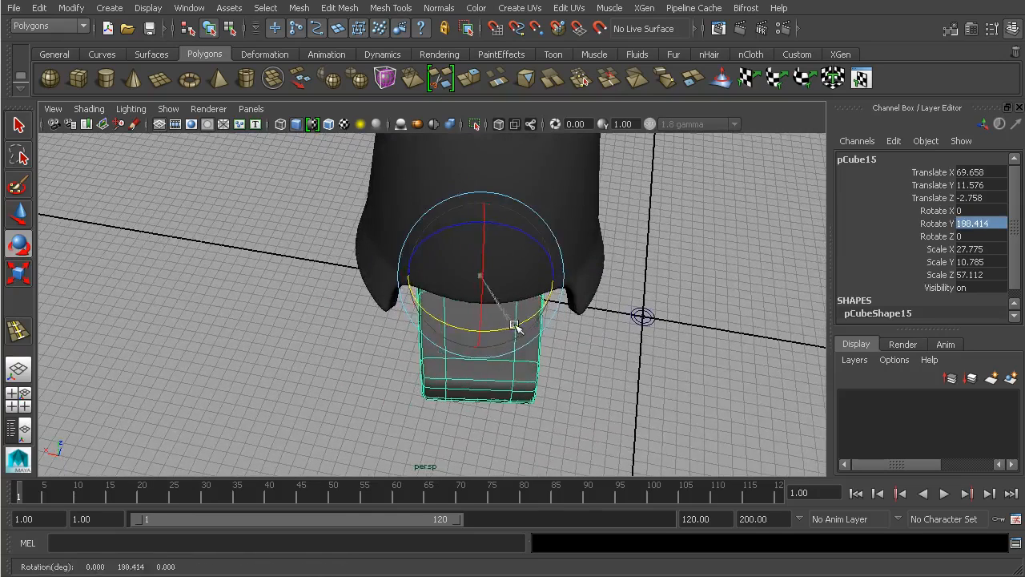
Step: Widen the rear foot to about 31.177 in X and move it back to about X 64.333, Z -31.734
key(r)
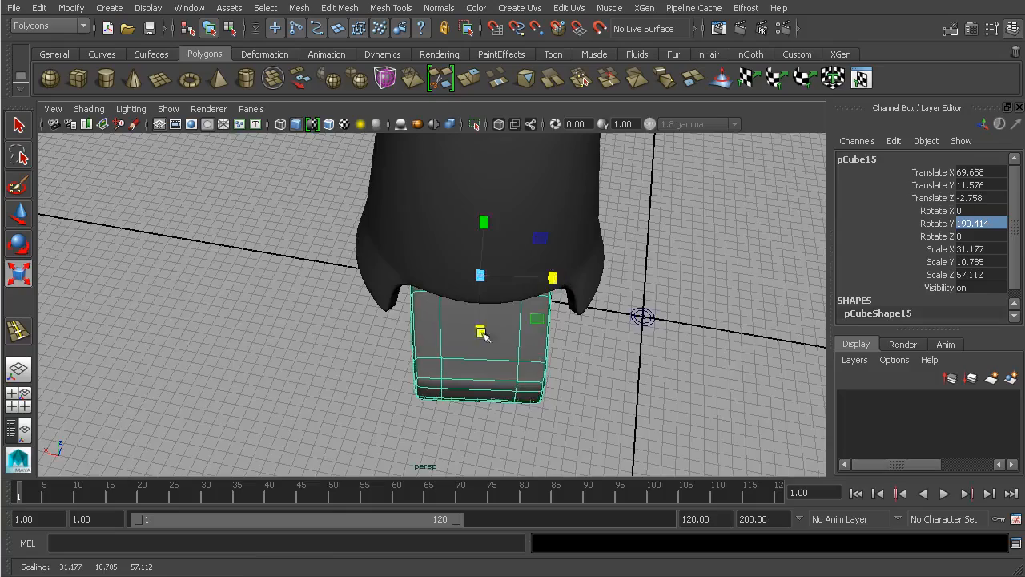
alt+drag(480, 333, 474, 332)
alt+drag(621, 301, 515, 259)
key(w)
drag(395, 243, 496, 315)
Step: Scale the rear foot to about 9.571 in Y and 38.099 in Z
key(r)
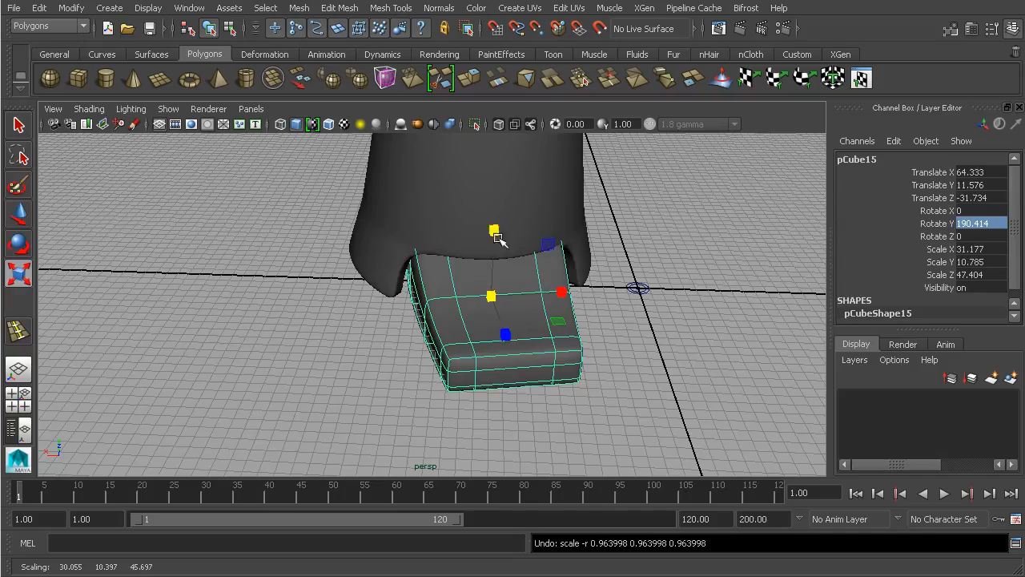
alt+drag(535, 290, 384, 373)
click(716, 257)
click(390, 311)
alt+drag(392, 394, 416, 260)
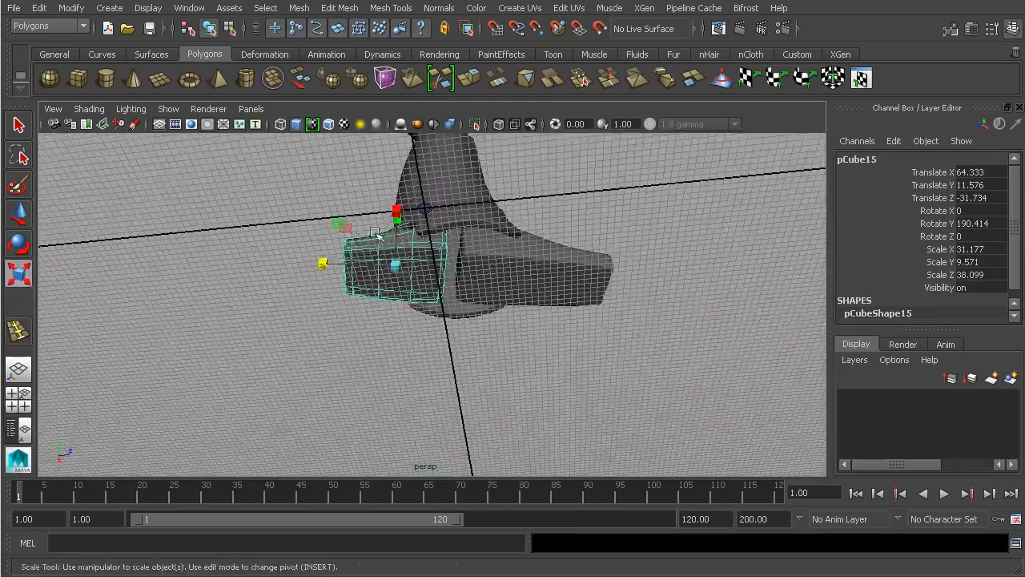
Step: Slide the rear foot inward along Z under the leg and deselect it
key(w)
drag(348, 266, 366, 266)
alt+drag(369, 267, 471, 366)
click(480, 362)
Step: Create a polygon sphere and raise it to about 395.694 in Y at the robot's upper body
mouse_move(498, 317)
alt+mouse_down()
mouse_move(392, 322)
mouse_move(513, 321)
mouse_move(270, 338)
mouse_move(209, 328)
mouse_move(321, 328)
mouse_move(316, 309)
mouse_move(408, 355)
mouse_move(487, 346)
mouse_move(485, 320)
mouse_move(622, 334)
mouse_move(498, 313)
alt+mouse_up()
alt+middle_drag(498, 312, 504, 409)
alt+right_drag(494, 342, 570, 322)
alt+drag(585, 282, 497, 279)
alt+right_drag(496, 279, 566, 275)
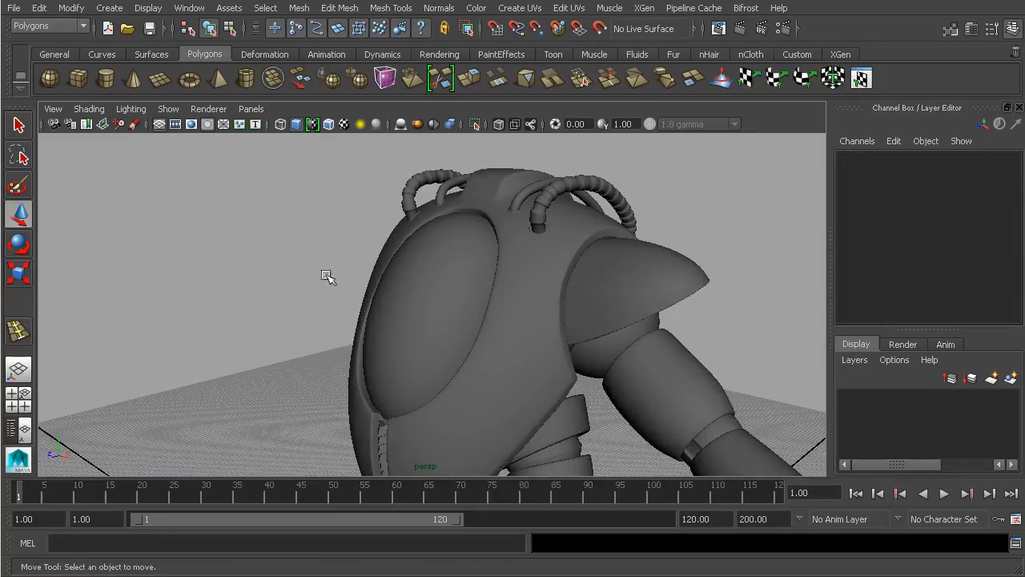
alt+drag(462, 195, 500, 217)
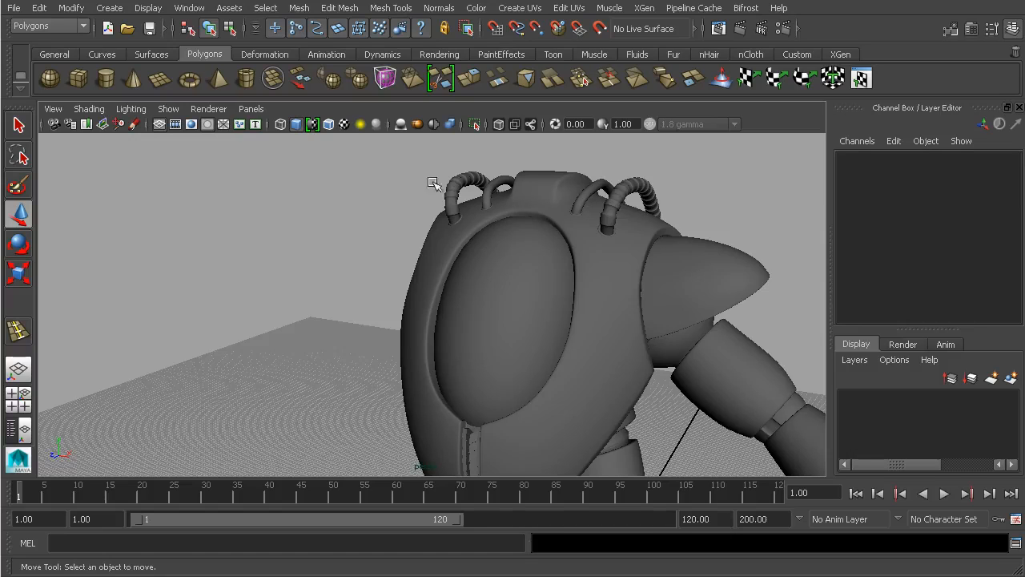
click(59, 81)
alt+right_drag(526, 256, 458, 375)
drag(458, 374, 461, 218)
drag(458, 135, 458, 131)
Step: Scale the sphere uniformly to about 125.118 and flatten it to about 52.976 in Y
key(r)
drag(458, 214, 600, 223)
alt+middle_drag(532, 211, 528, 254)
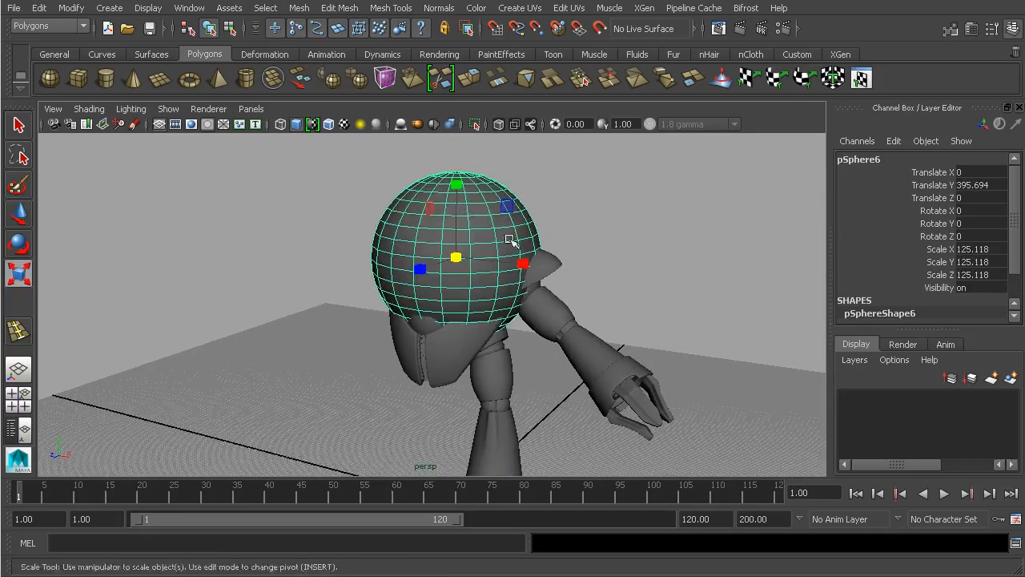
drag(457, 184, 459, 227)
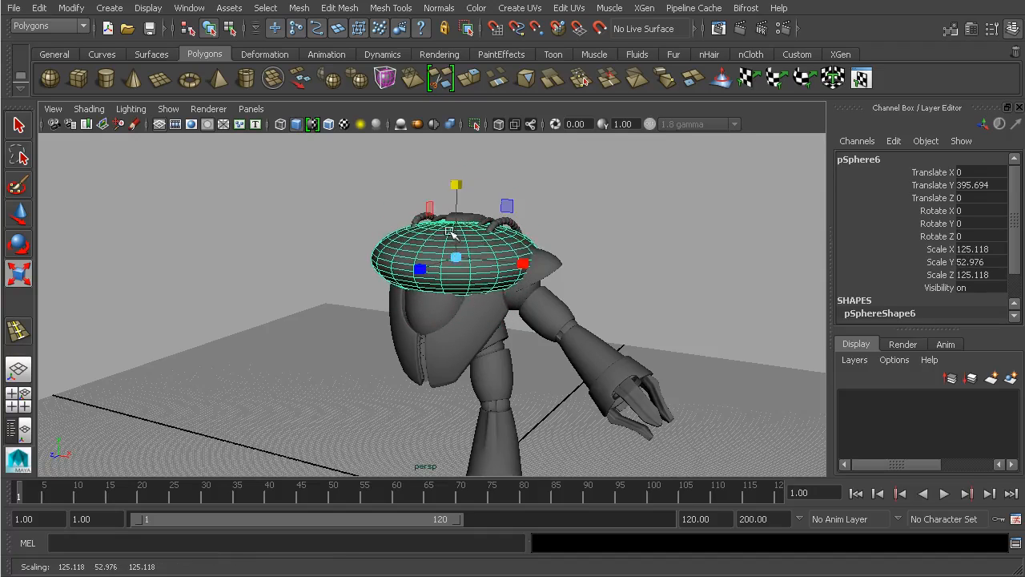
click(523, 264)
Step: Set the flattened sphere's axis subdivisions to 24
alt+drag(525, 266, 542, 270)
alt+right_drag(542, 270, 621, 267)
drag(1018, 225, 1007, 296)
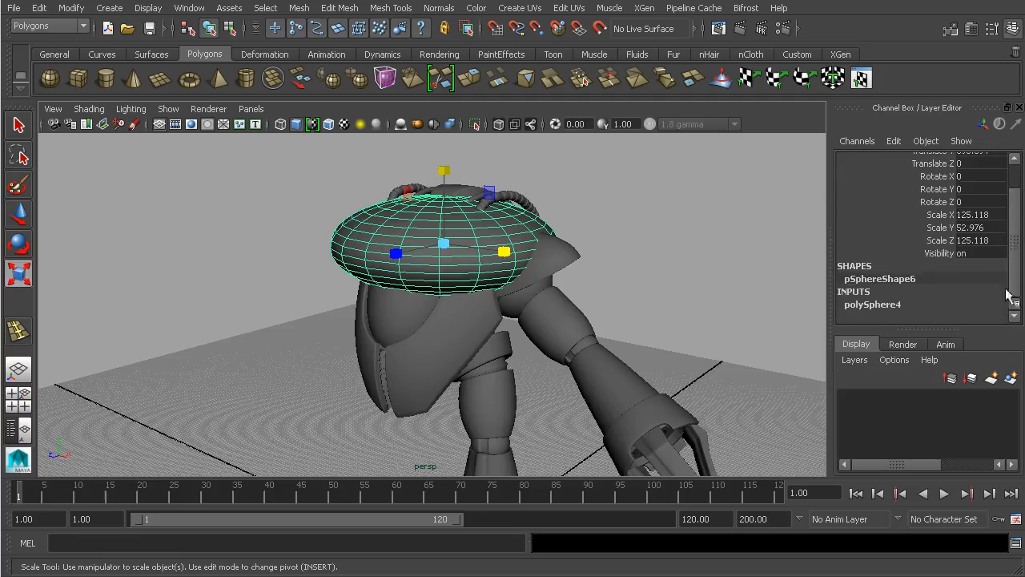
scroll(952, 255, down, 2)
click(933, 280)
alt+drag(722, 249, 741, 270)
middle_drag(741, 269, 766, 267)
alt+drag(766, 267, 666, 257)
Step: Raise the flattened sphere to about 403.984 in Y to match the reference drawing in the side view
key(space)
key(space)
alt+right_drag(724, 340, 629, 333)
alt+middle_drag(528, 240, 553, 465)
alt+middle_drag(498, 152, 540, 458)
alt+right_drag(607, 405, 657, 397)
alt+middle_drag(656, 397, 539, 389)
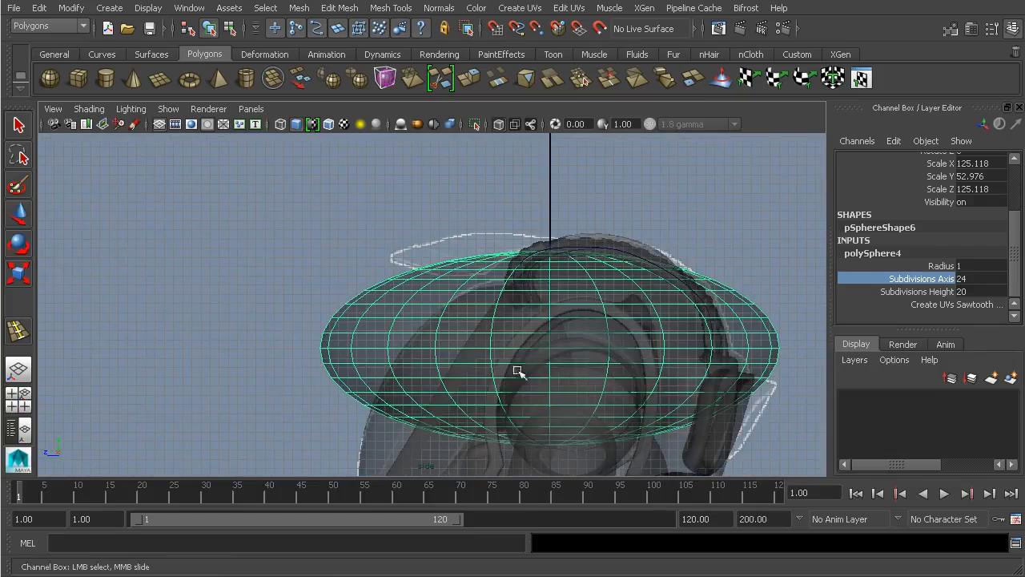
key(e)
key(w)
drag(549, 346, 549, 297)
key(space)
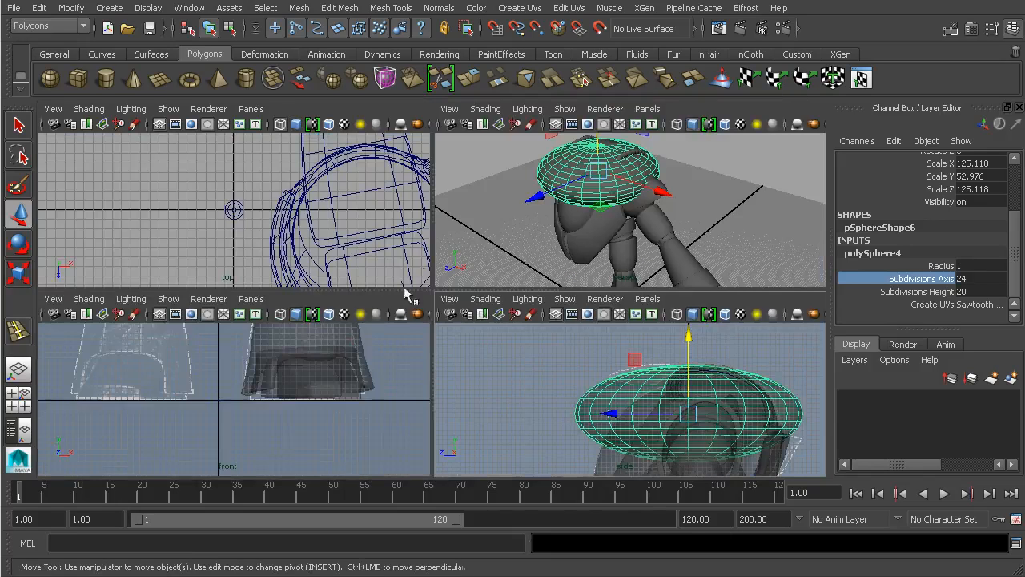
alt+middle_drag(324, 392, 334, 453)
alt+right_drag(333, 453, 292, 345)
alt+middle_drag(292, 344, 299, 433)
alt+middle_drag(279, 394, 286, 430)
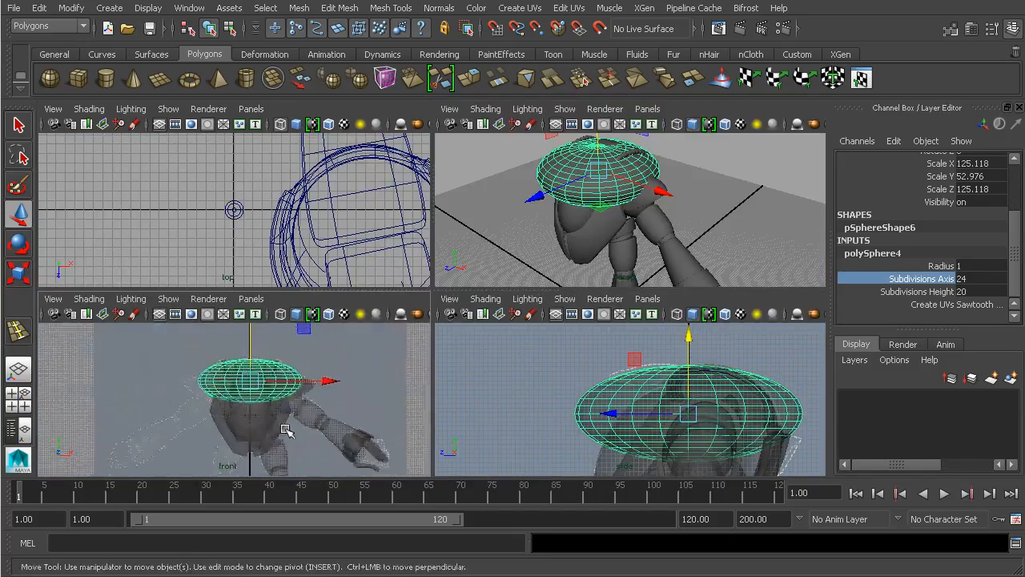
alt+right_drag(286, 430, 451, 430)
key(space)
Step: Delete the lower half and the rear half of the sphere's faces, keeping only the upper front quarter
alt+drag(556, 245, 553, 288)
alt+right_drag(553, 288, 655, 311)
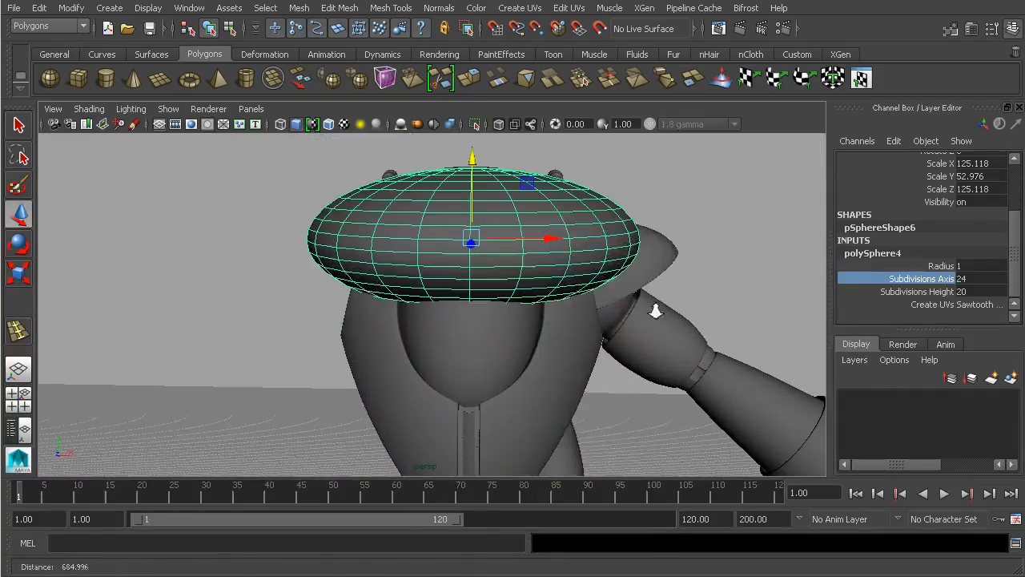
right_drag(587, 260, 588, 289)
alt+drag(588, 289, 599, 277)
alt+drag(518, 262, 441, 268)
drag(676, 309, 676, 309)
alt+drag(677, 310, 446, 289)
click(611, 322)
drag(214, 211, 395, 256)
drag(630, 314, 622, 321)
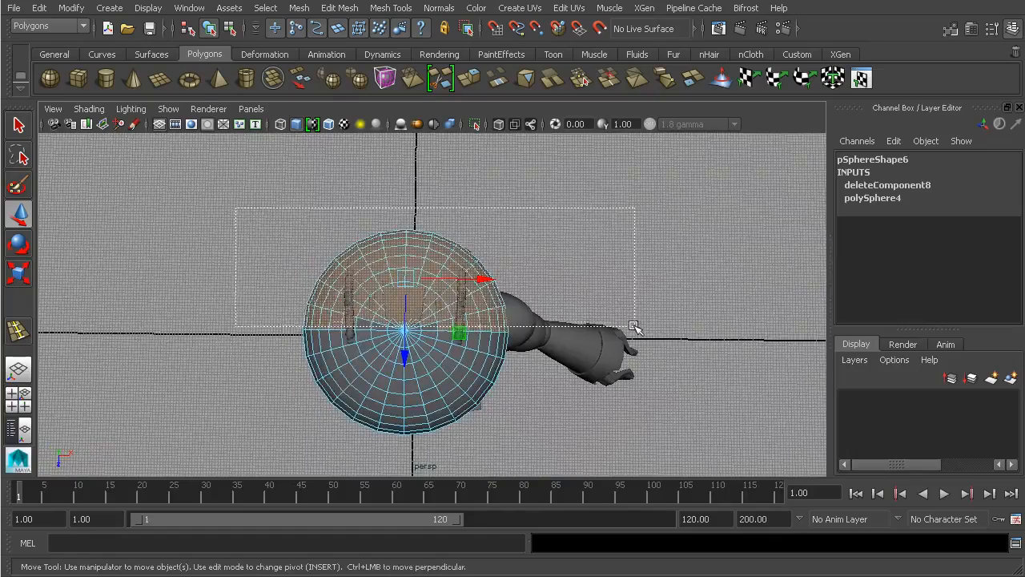
key(Delete)
alt+drag(652, 320, 581, 339)
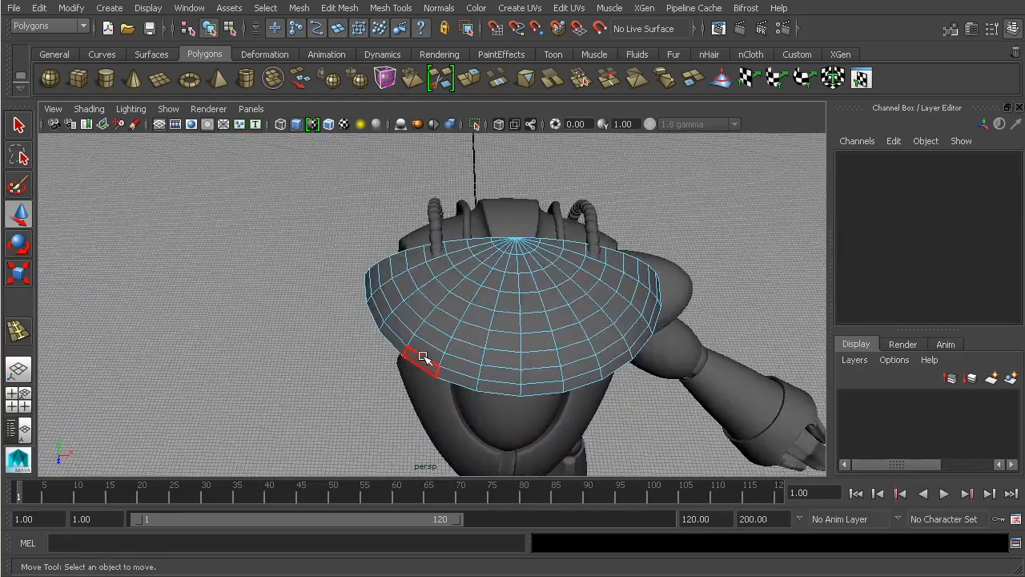
Step: Delete a radial strip of faces on one side of the shell and the triangular faces around its pole
alt+drag(423, 356, 469, 293)
click(468, 304)
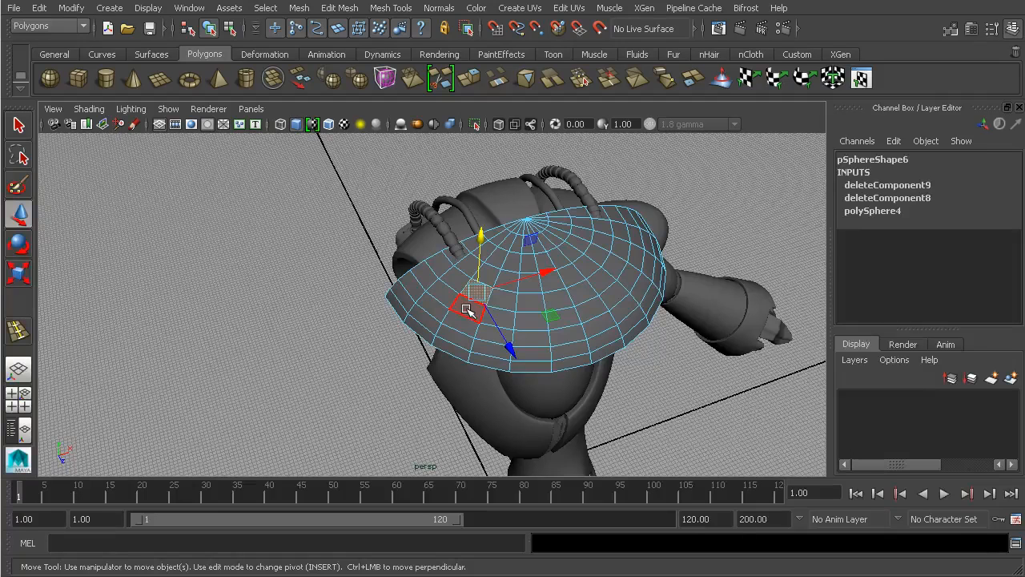
double_click(468, 309)
key(Delete)
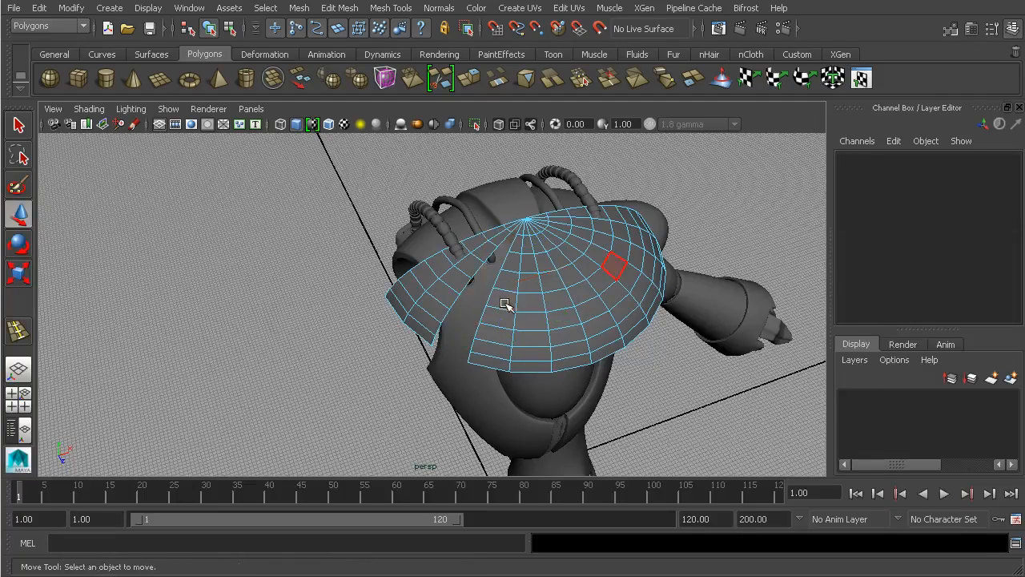
scroll(506, 258, up, 5)
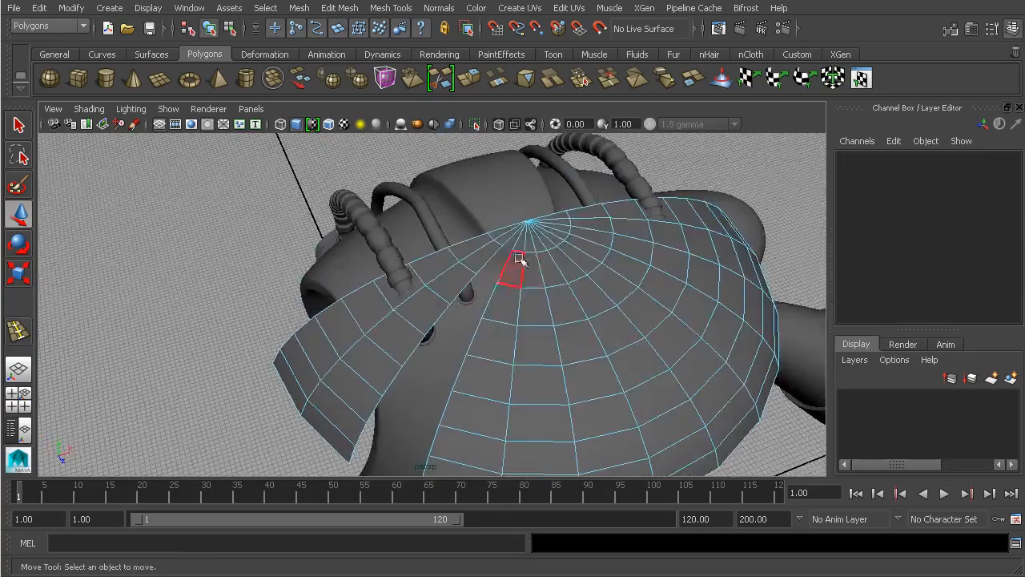
drag(535, 233, 537, 234)
key(Delete)
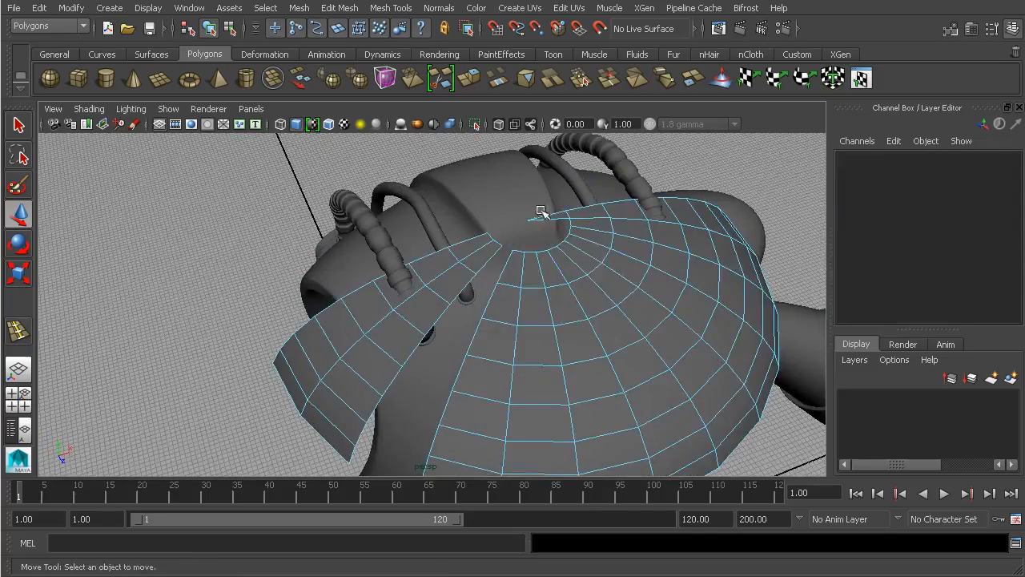
Step: Delete the remaining outer face strips on both sides of the shell, keeping a fan-shaped front section
alt+drag(604, 305, 580, 324)
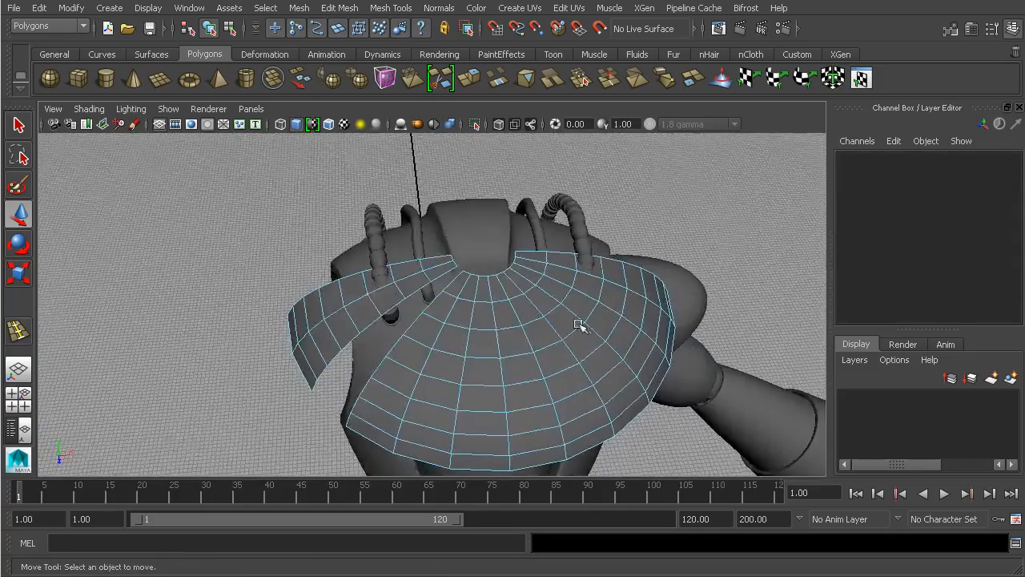
click(387, 300)
key(Delete)
alt+drag(599, 359, 559, 360)
click(568, 372)
shift+double_click(548, 351)
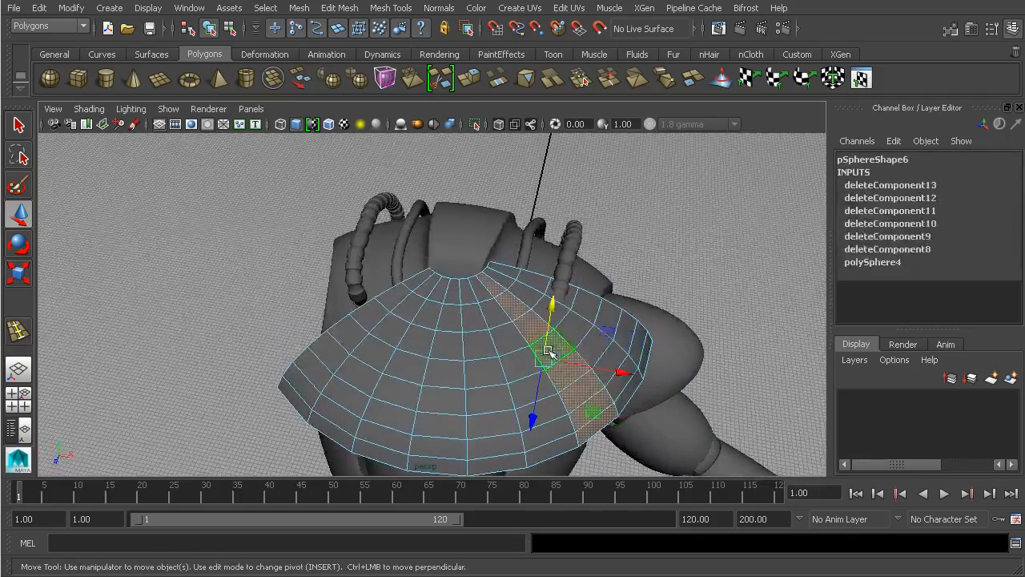
key(Delete)
click(573, 327)
key(Delete)
alt+drag(541, 362, 427, 288)
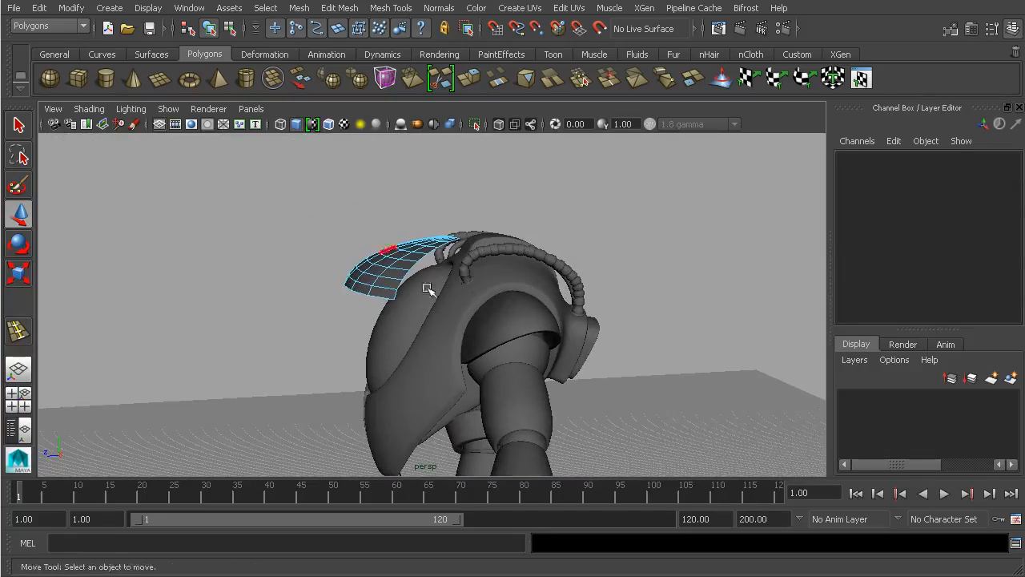
Step: Select the shell as an object and move it back to about 404.42 in Y and -19.196 in Z
click(209, 28)
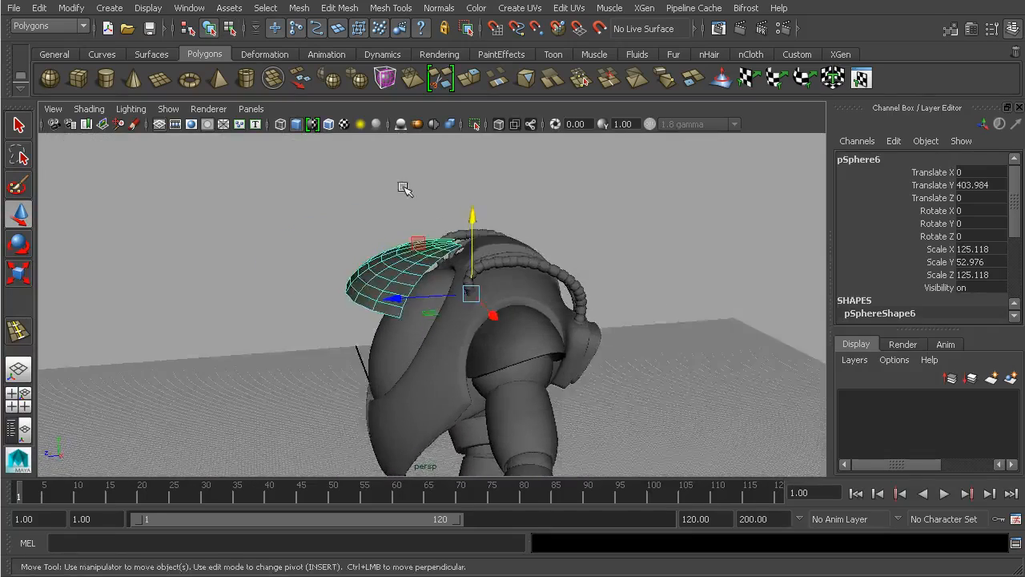
key(space)
key(space)
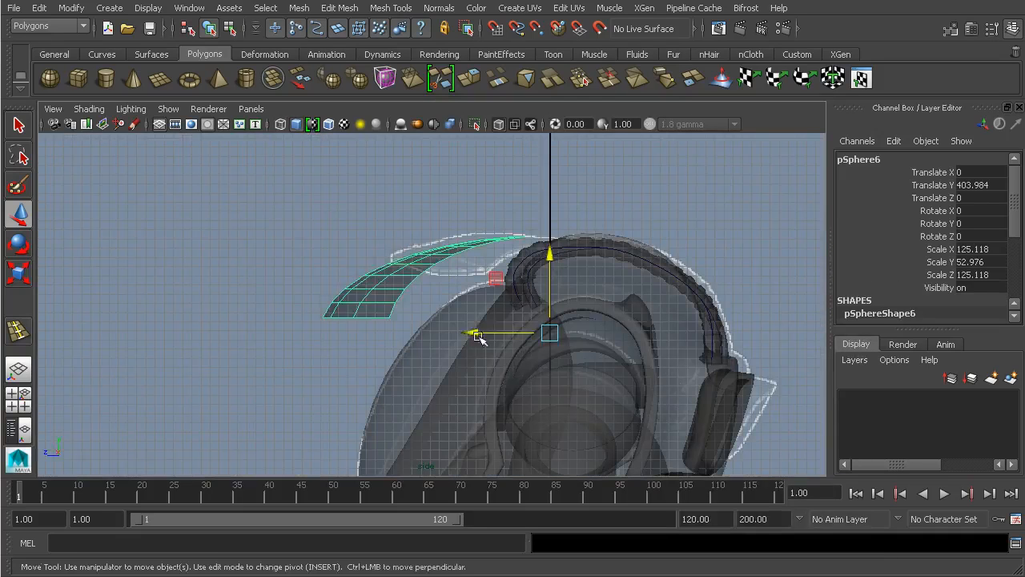
drag(479, 336, 496, 334)
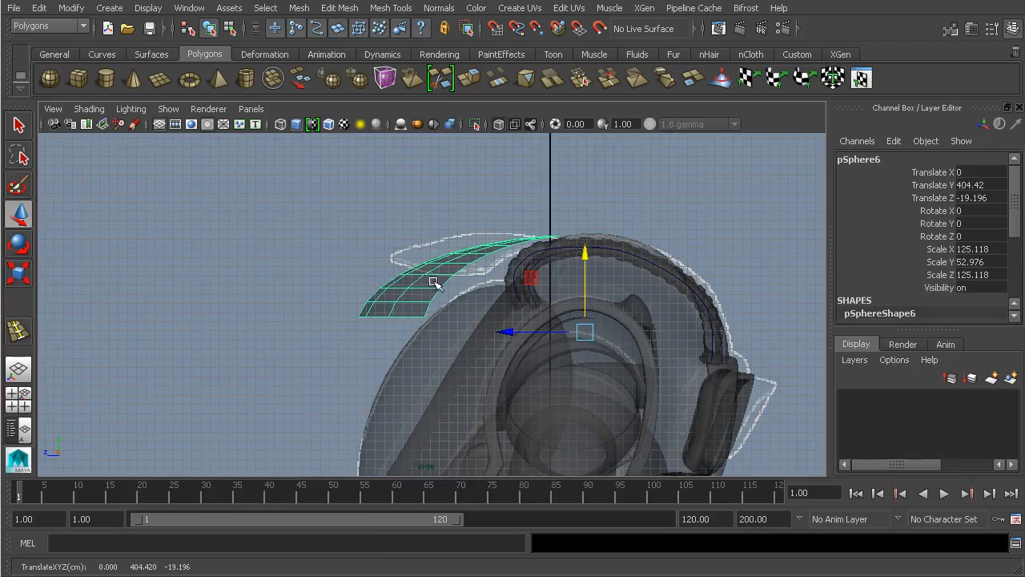
Step: Delete the lowest rows of faces along the shell's front edge in the side view
right_drag(430, 286, 438, 323)
drag(460, 283, 323, 349)
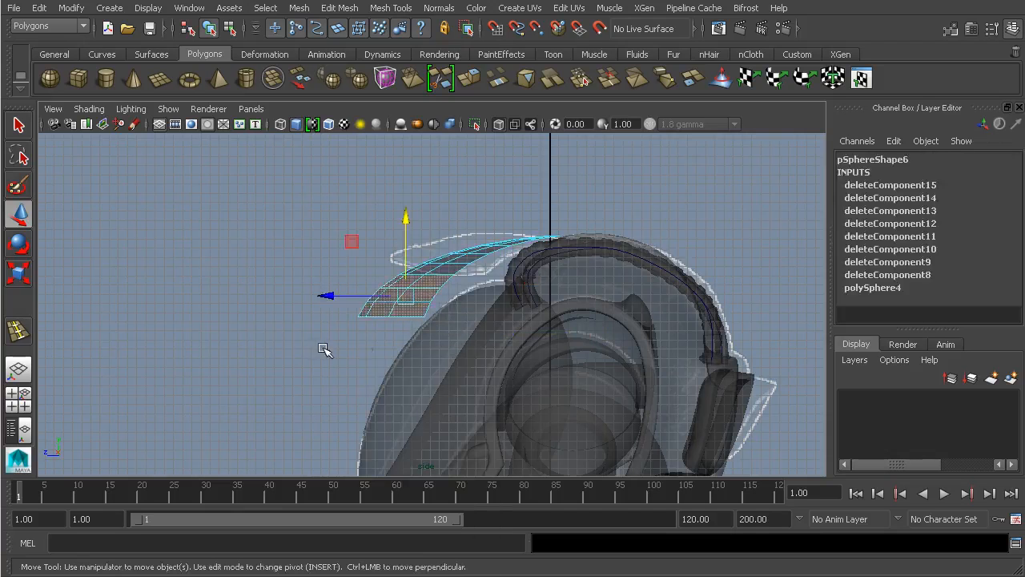
key(Delete)
key(space)
key(space)
alt+drag(473, 248, 525, 291)
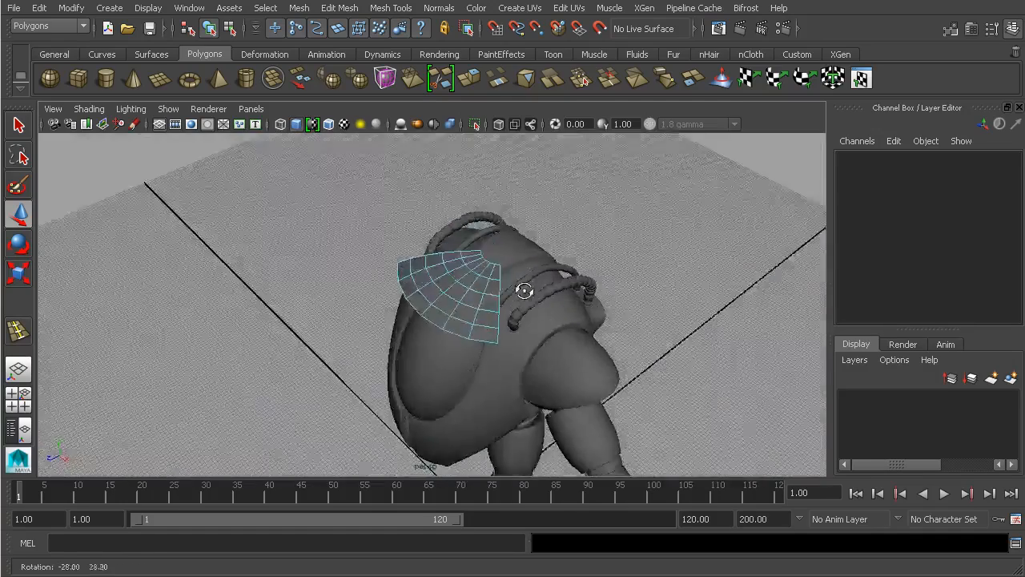
Step: Return the shell to object selection and move it to about 395.84 in Y and -9.206 in Z
alt+right_drag(525, 290, 660, 294)
alt+drag(661, 294, 485, 272)
click(189, 30)
click(229, 30)
click(209, 30)
drag(450, 339, 469, 304)
Step: Scale the two rows of vertices nearest the shell's inner edge along X to fit between the thin hoses
right_drag(490, 277, 433, 269)
alt+drag(496, 283, 490, 314)
key(r)
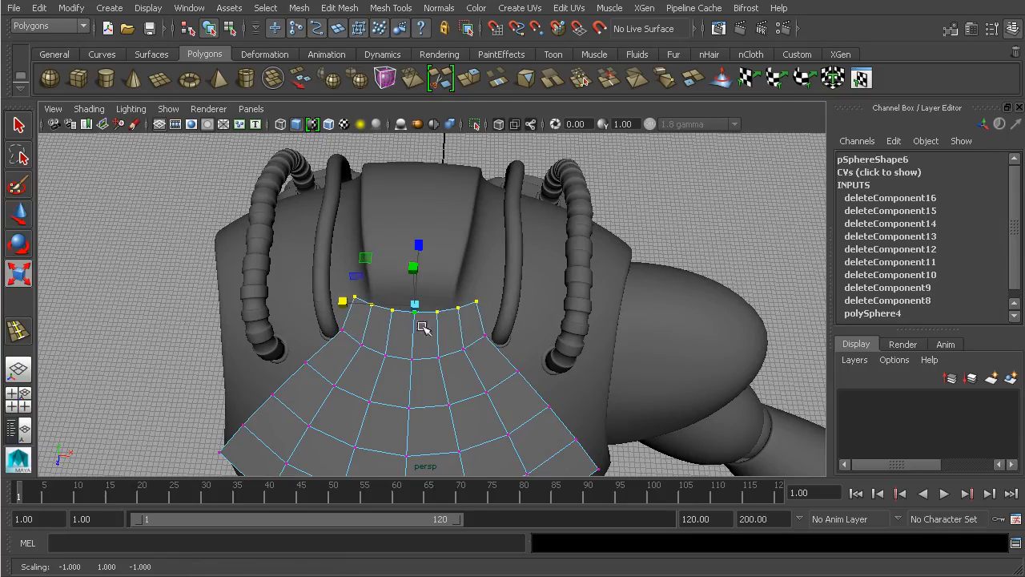
drag(353, 360, 353, 361)
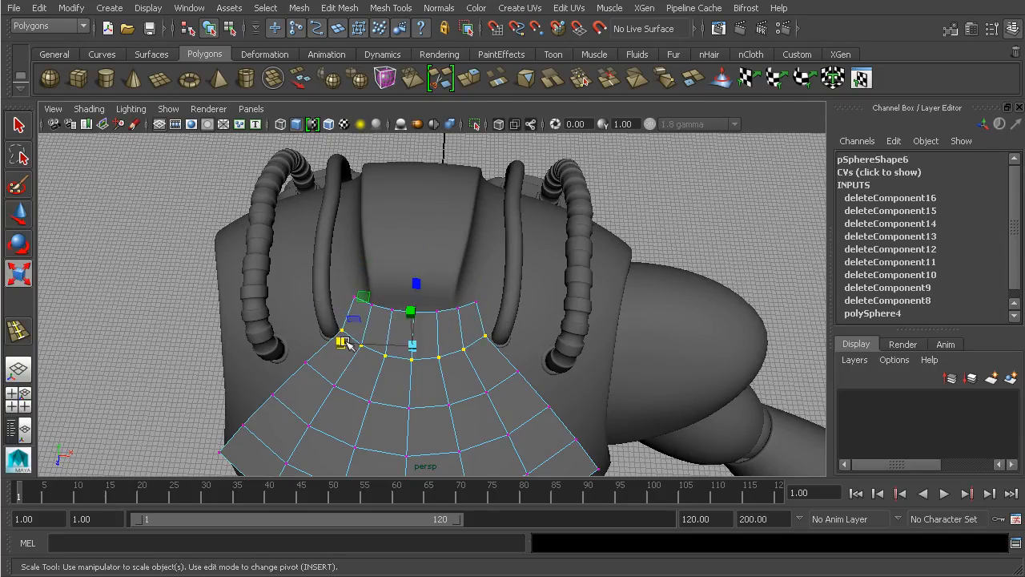
alt+drag(420, 326, 447, 334)
Step: Extrude the outer edges at both corners of the shell's inner end backward by about -21.477 in Z
right_drag(461, 334, 462, 299)
alt+right_drag(472, 307, 573, 326)
click(496, 335)
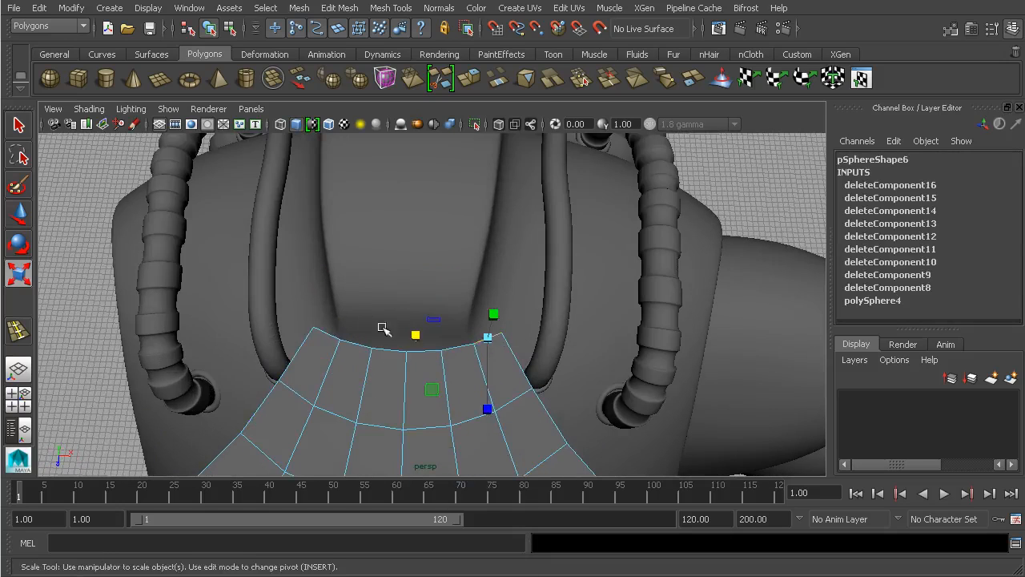
click(340, 9)
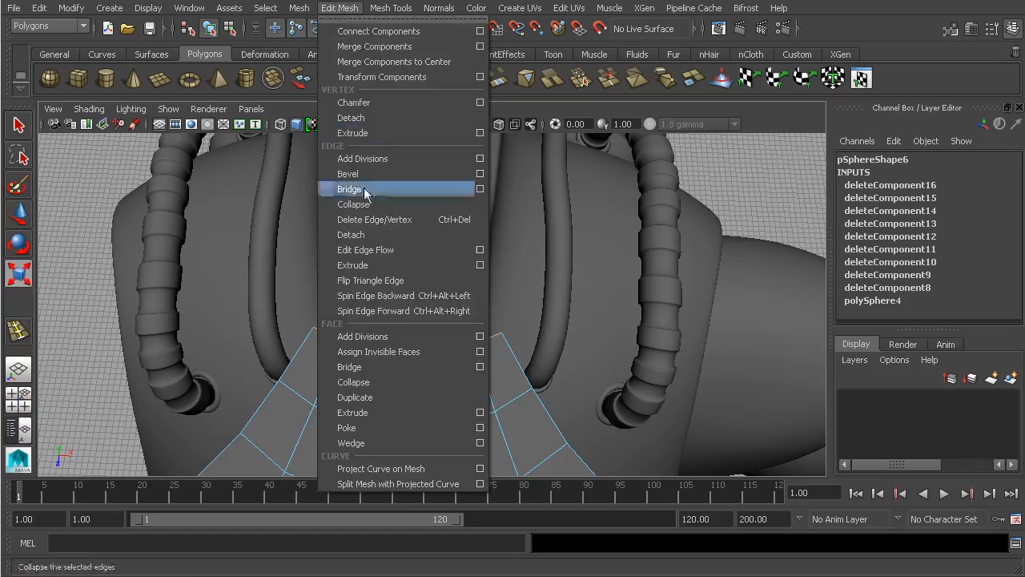
click(382, 266)
alt+middle_drag(534, 279, 547, 302)
alt+drag(547, 301, 480, 268)
click(431, 207)
drag(419, 431, 424, 334)
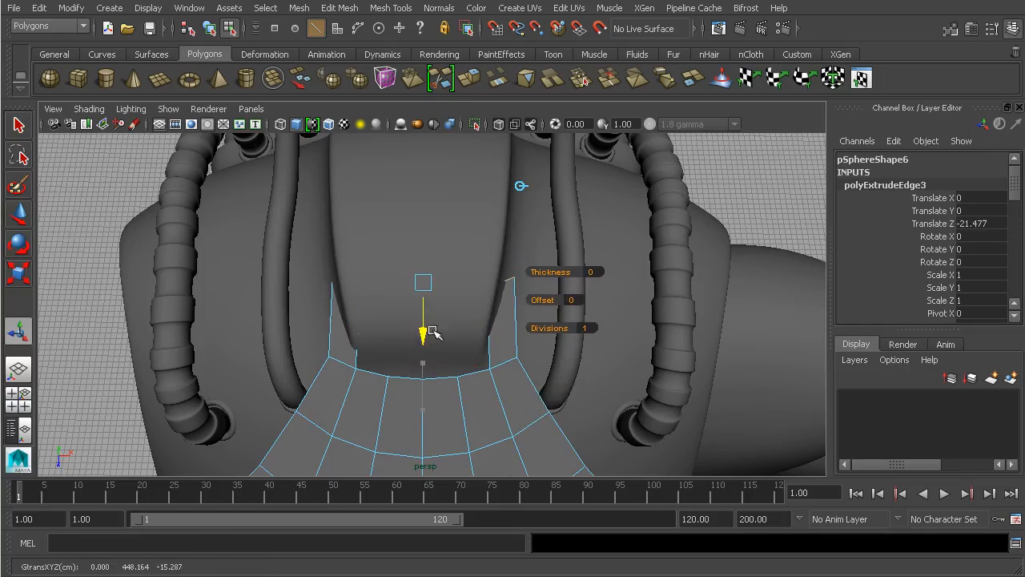
drag(487, 281, 536, 301)
Step: Scale the vertices of the extruded corner pieces along X and return the shell to object selection
right_drag(517, 343, 311, 327)
drag(551, 353, 556, 363)
key(r)
drag(374, 350, 344, 352)
alt+right_drag(498, 362, 432, 371)
alt+drag(433, 372, 320, 323)
click(210, 29)
click(229, 28)
click(209, 29)
Step: Try to extrude all of the shell's faces to give it thickness
alt+drag(330, 221, 342, 195)
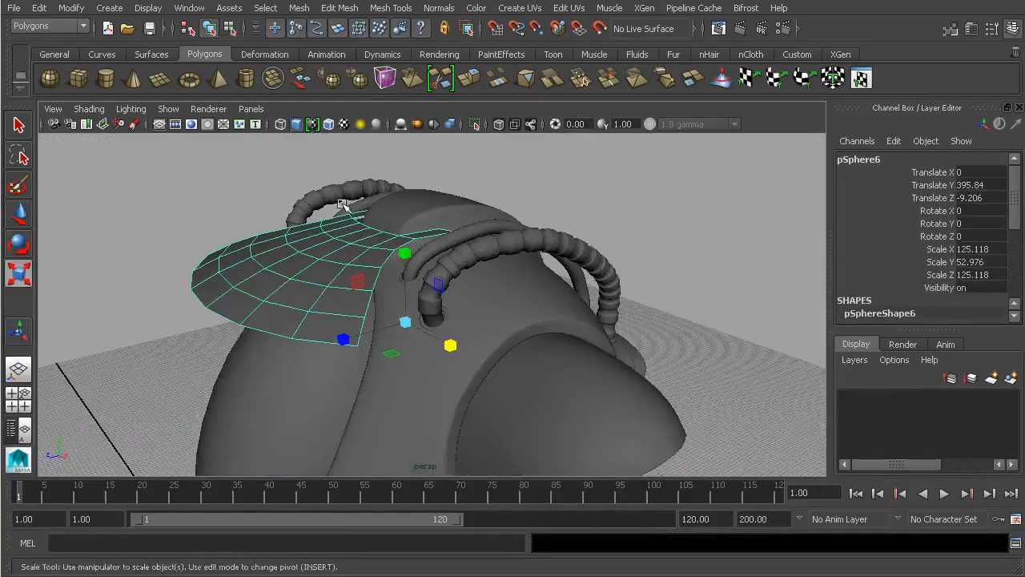
click(340, 10)
click(349, 414)
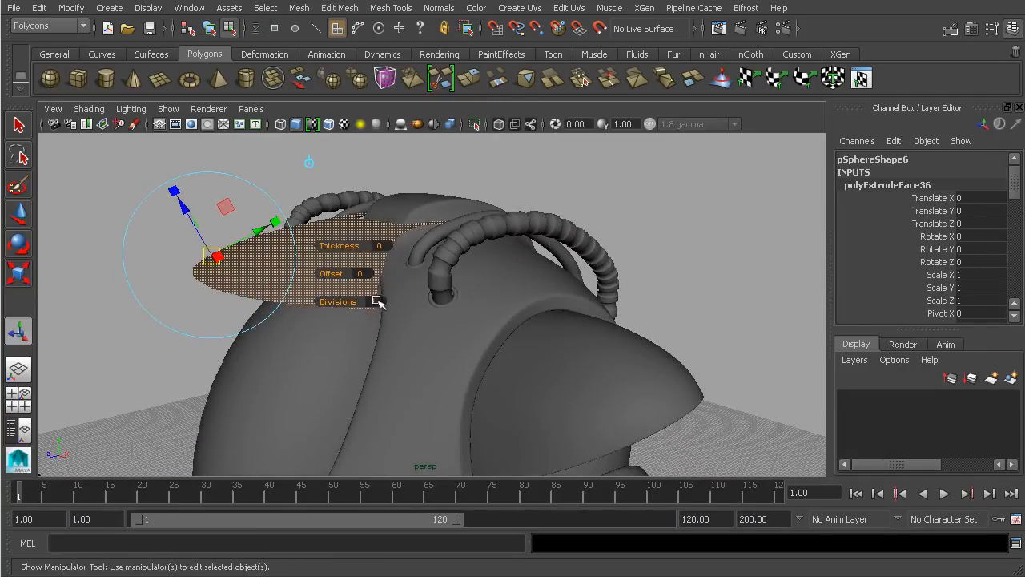
alt+drag(190, 213, 218, 200)
key(ctrl+z)
key(ctrl+z)
key(ctrl+z)
key(ctrl+z)
key(ctrl+z)
key(ctrl+z)
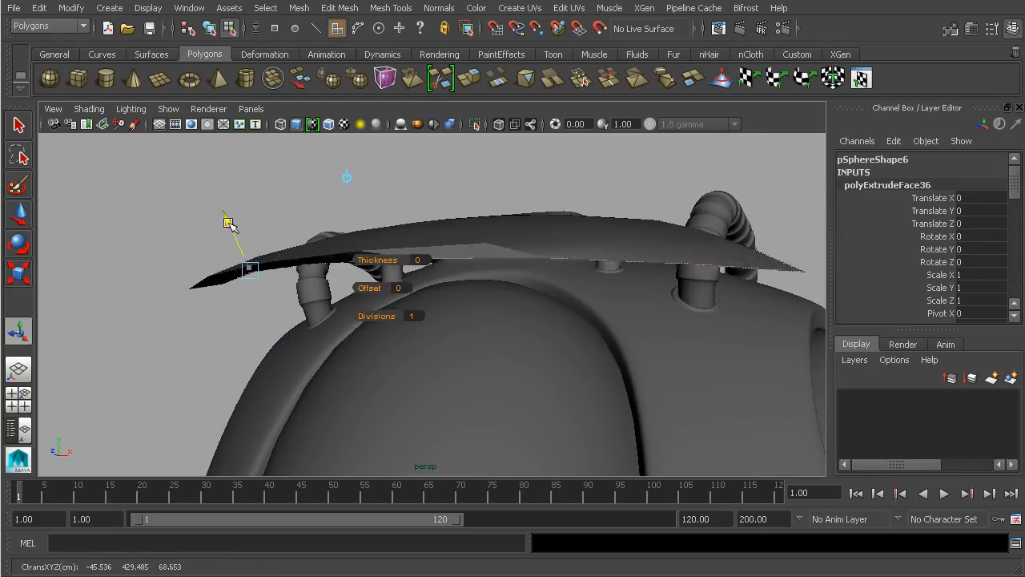
Step: Freeze the shell's transformations with the Move tool active
alt+drag(348, 227, 459, 240)
key(w)
click(71, 8)
click(108, 61)
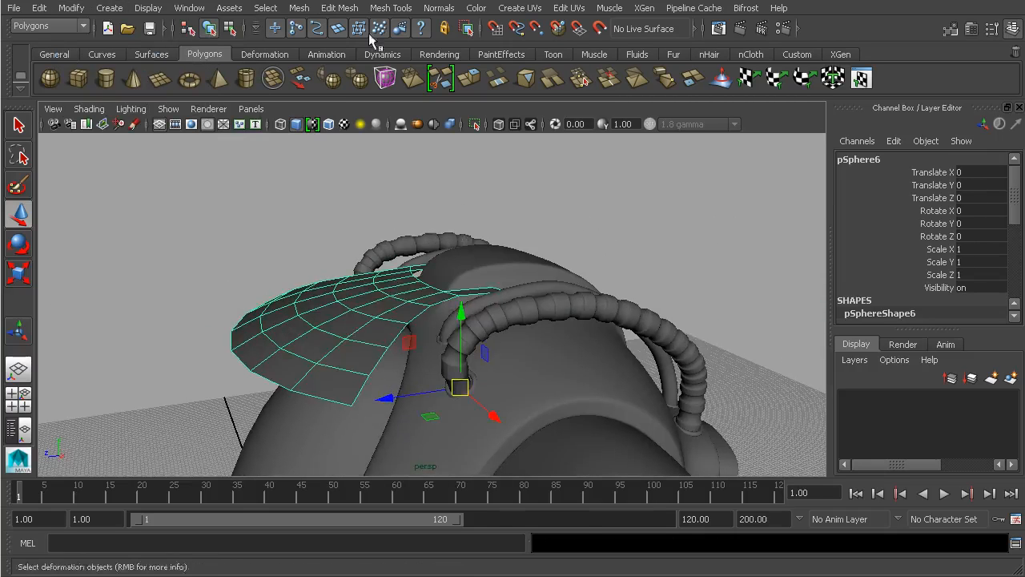
Step: Try to thicken the shell by extruding its edges
click(340, 8)
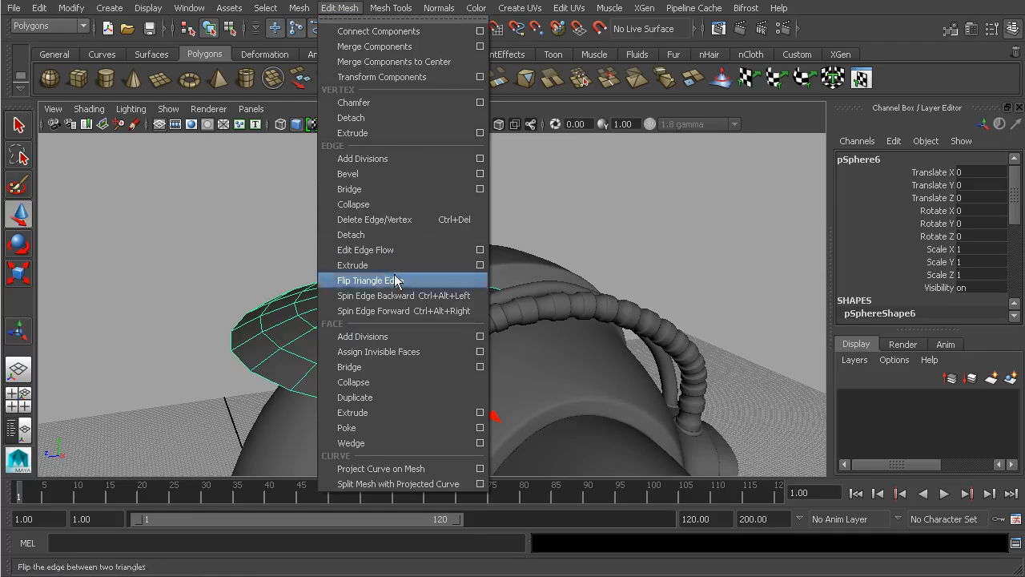
click(352, 265)
alt+drag(352, 265, 340, 225)
key(ctrl+z)
key(ctrl+z)
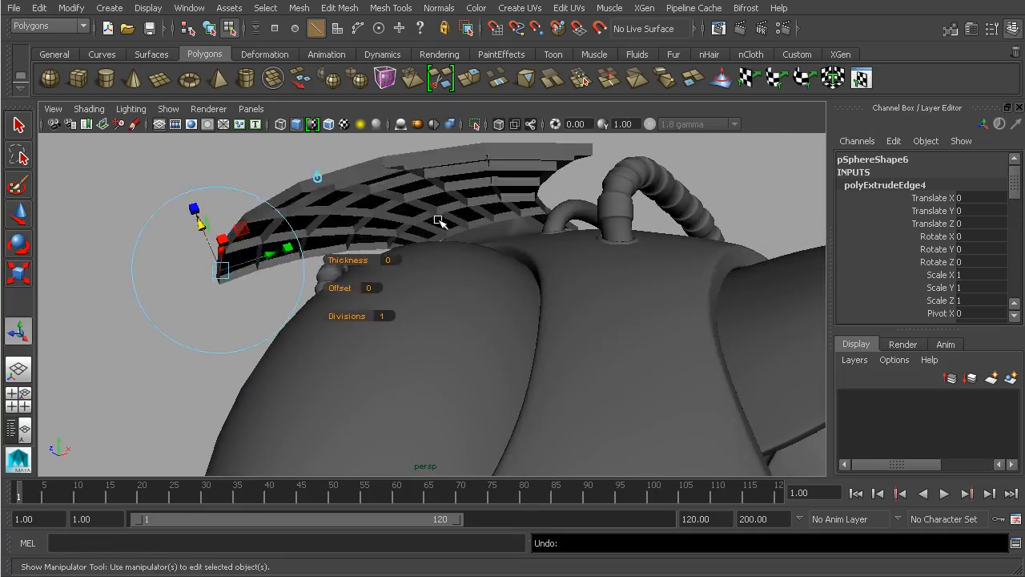
Step: Extrude all of the shell's faces along their normals into a thin plate and return to object selection
alt+drag(495, 212, 415, 170)
click(341, 8)
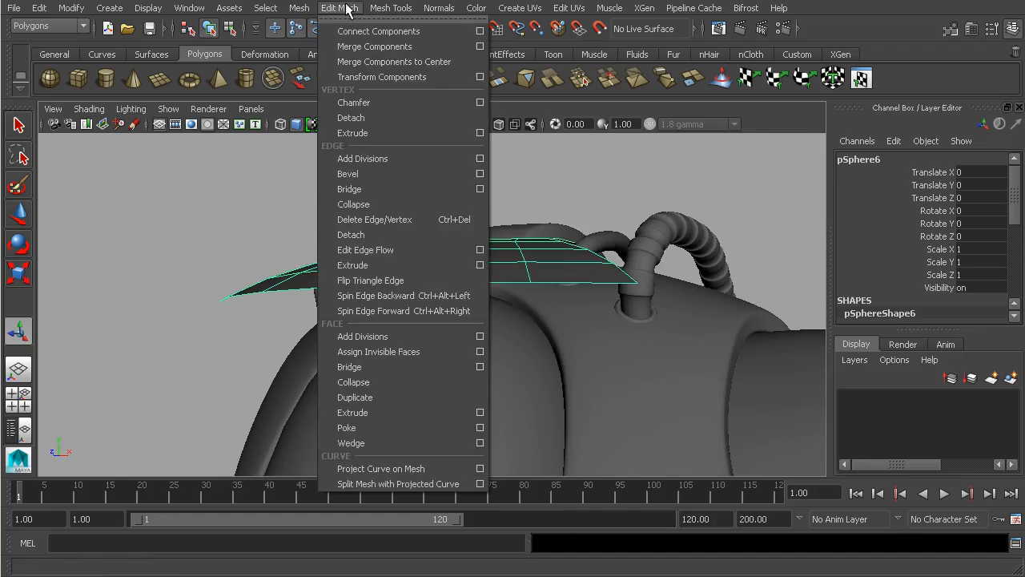
click(389, 413)
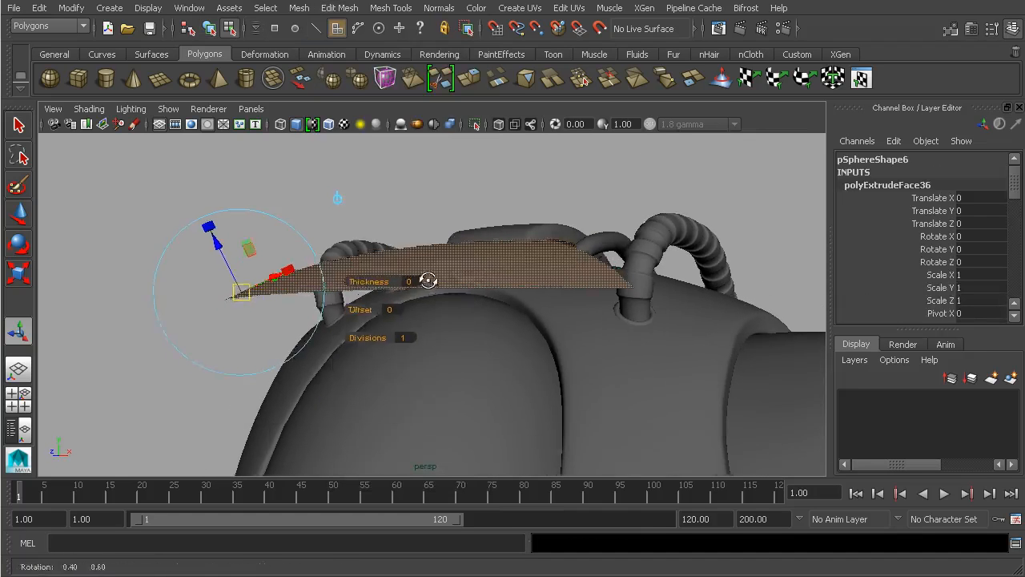
drag(220, 254, 310, 268)
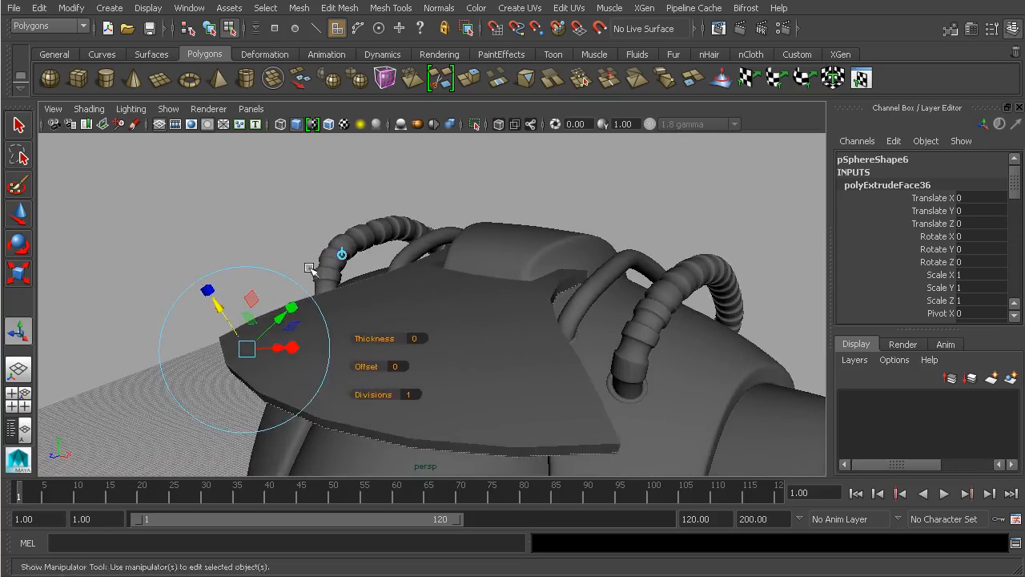
click(208, 29)
click(350, 295)
Step: Select the full row of top faces along the plate's front rim and extrude them slightly outward
alt+drag(350, 295, 492, 327)
key(F11)
click(470, 343)
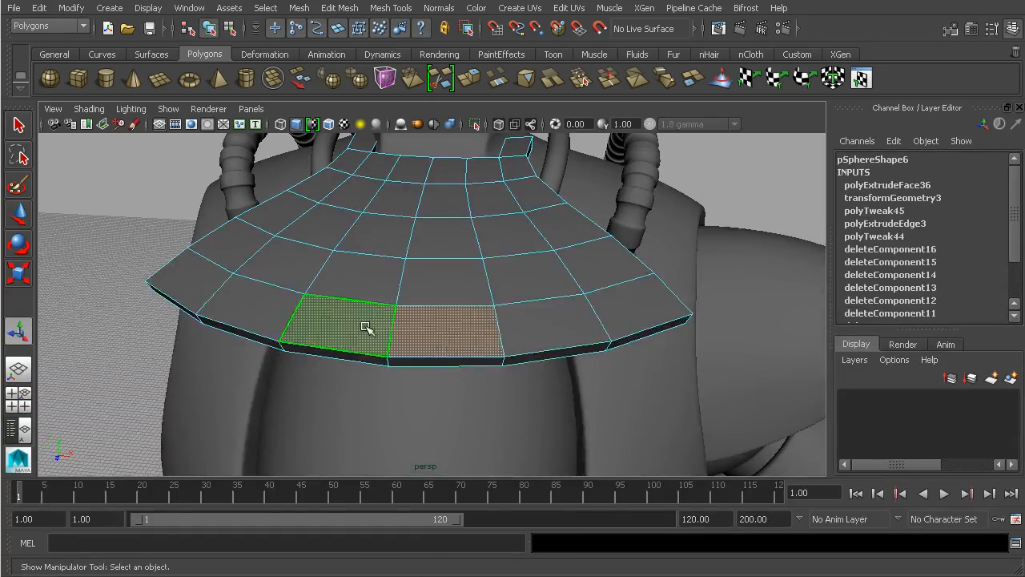
shift+double_click(366, 328)
click(387, 7)
mouse_move(339, 8)
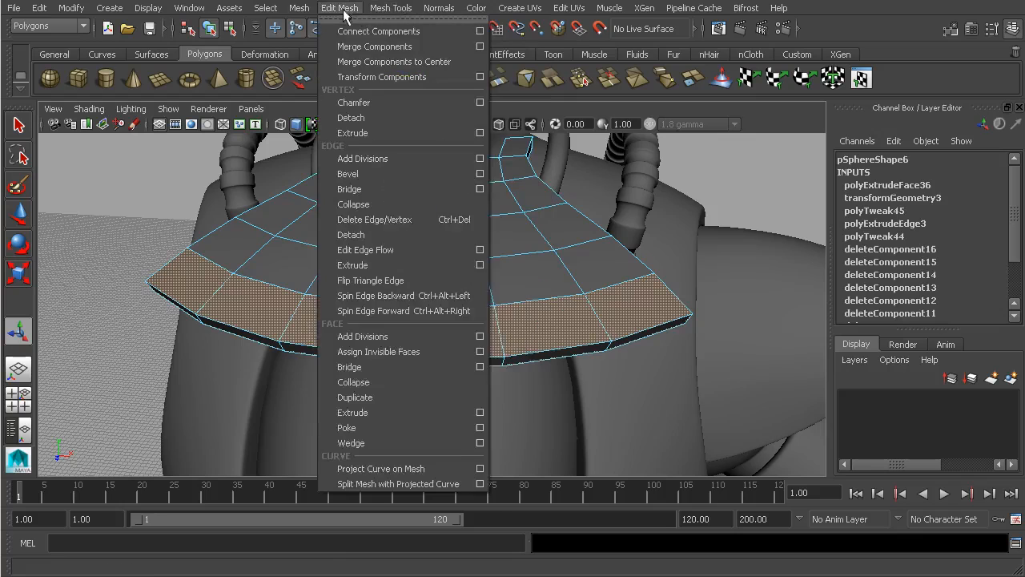
click(400, 411)
drag(179, 264, 184, 269)
alt+drag(363, 227, 376, 269)
alt+right_drag(384, 269, 442, 269)
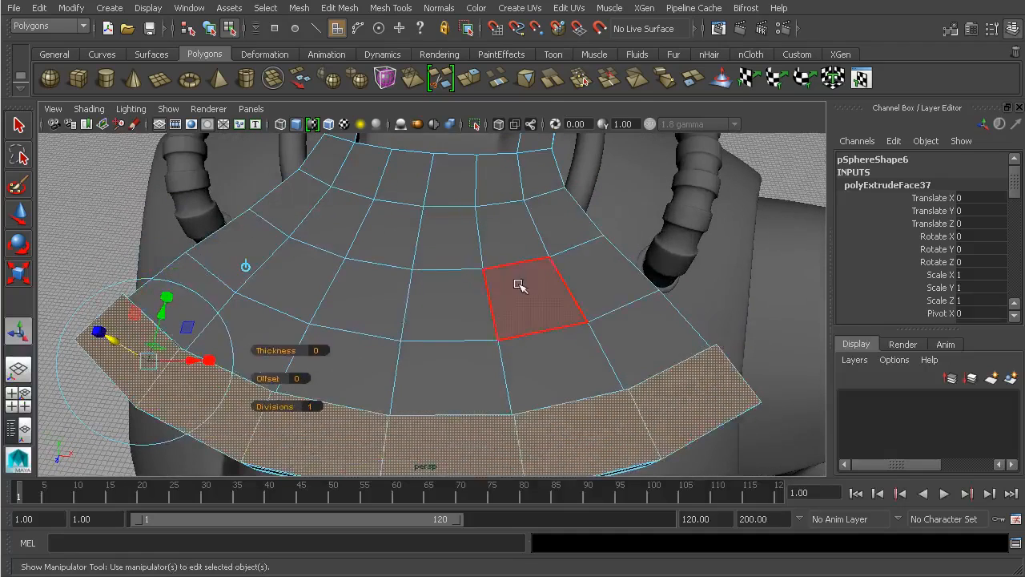
Step: Select the row of top faces across the middle of the plate, extrude them slightly, and return to object selection
click(519, 286)
click(614, 274)
click(569, 298)
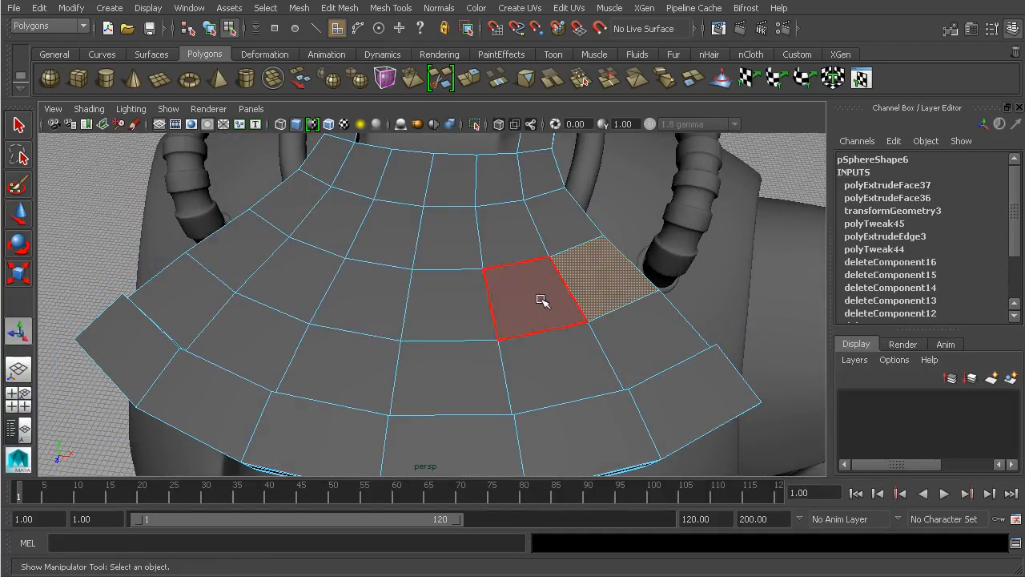
shift+click(541, 300)
shift+double_click(441, 304)
key(g)
alt+drag(314, 235, 270, 213)
mouse_move(222, 177)
mouse_down()
mouse_move(217, 155)
mouse_move(222, 165)
mouse_up()
click(210, 28)
Step: Insert edge loops close to the plate's borders, including the rim sides and the ends of the two rear prongs
alt+drag(351, 162, 388, 140)
click(403, 9)
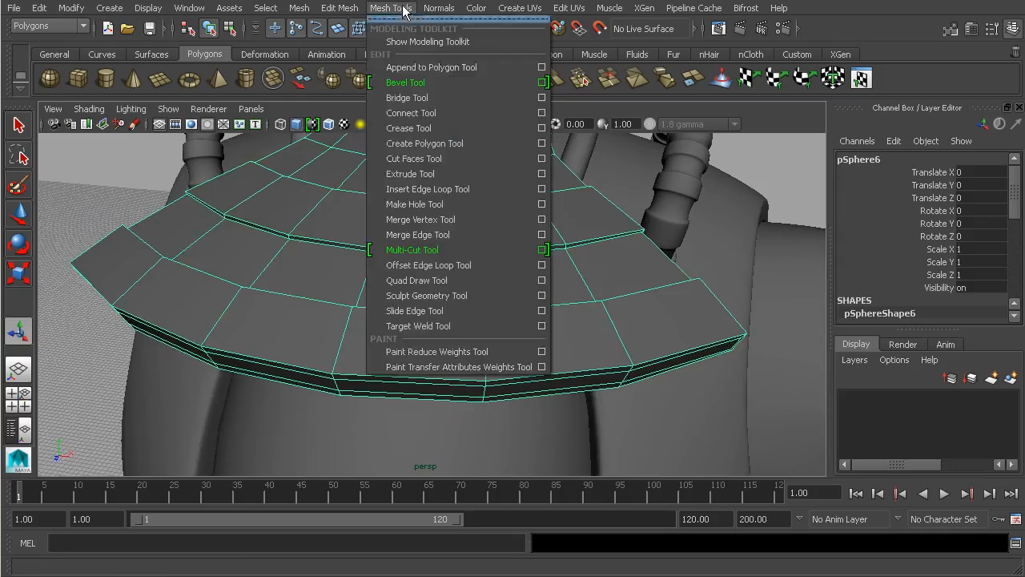
click(447, 189)
alt+drag(453, 195, 308, 361)
alt+drag(457, 366, 477, 361)
click(485, 408)
alt+drag(584, 361, 543, 218)
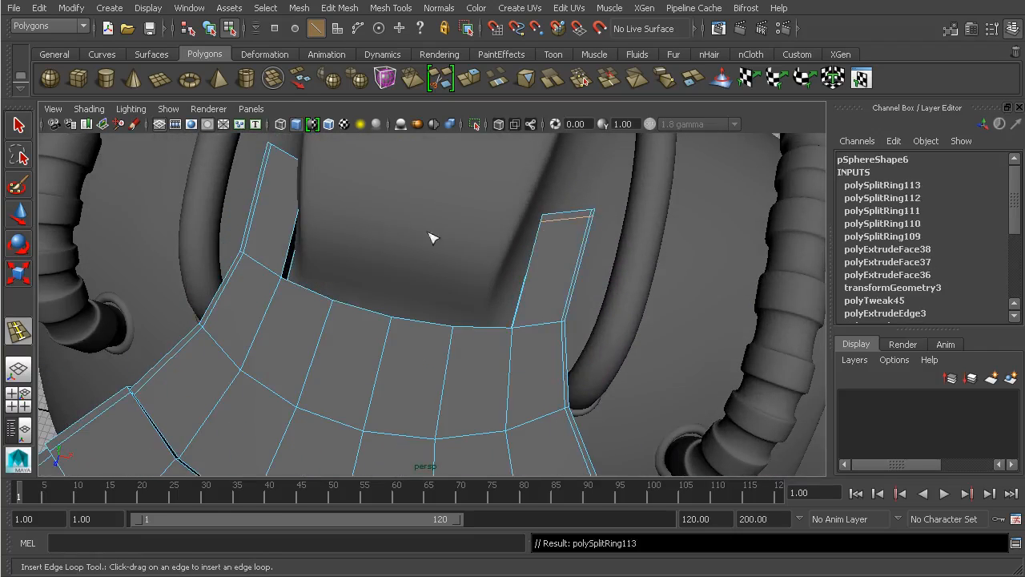
click(313, 177)
alt+drag(312, 178, 429, 232)
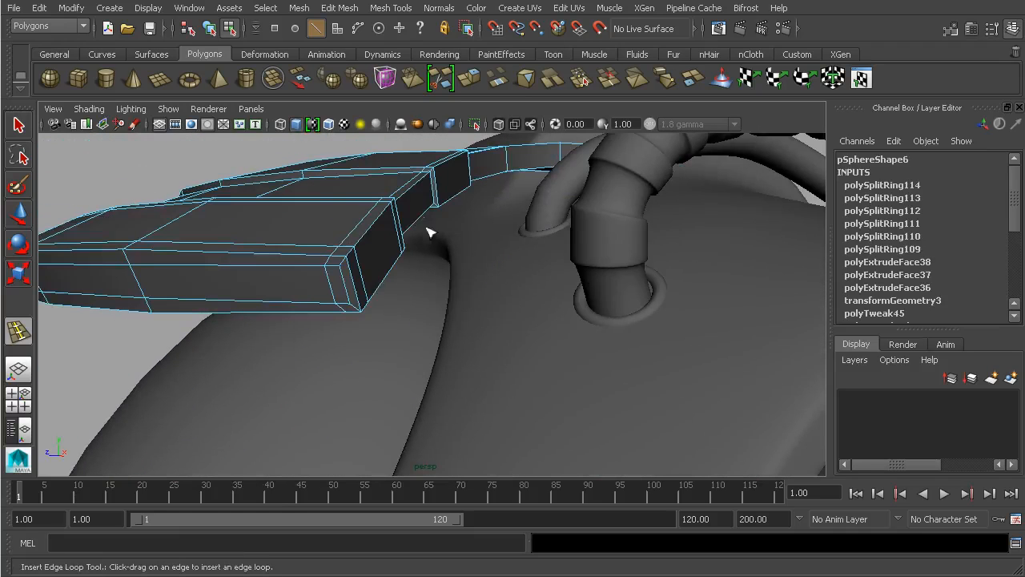
Step: Insert two edge loops around the plate's side wall near its upper and lower edges, and return to object selection
click(359, 263)
click(366, 292)
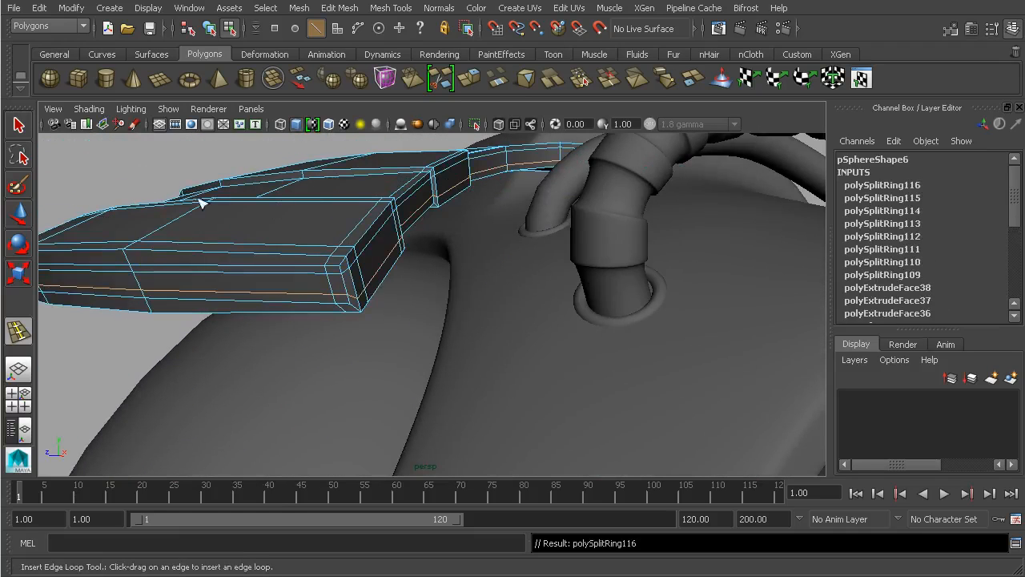
click(211, 29)
alt+right_drag(360, 209, 310, 206)
alt+drag(309, 205, 346, 245)
click(350, 267)
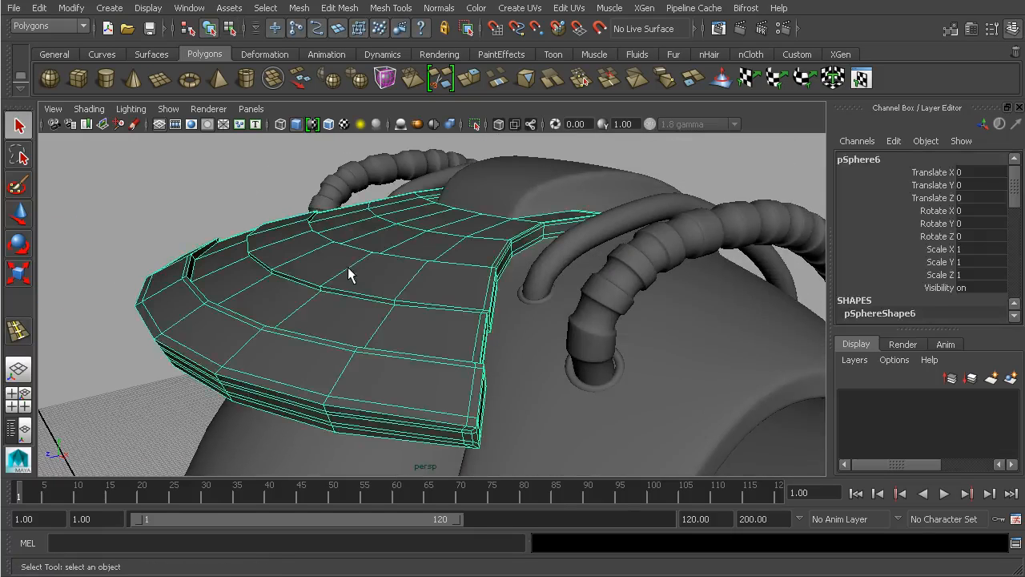
Step: Select the end vertices of both rear prongs, scale them along X to adjust their spacing, and return to object selection
alt+drag(342, 247, 571, 264)
click(577, 281)
right_drag(572, 264, 508, 263)
drag(533, 245, 531, 247)
alt+drag(532, 247, 441, 228)
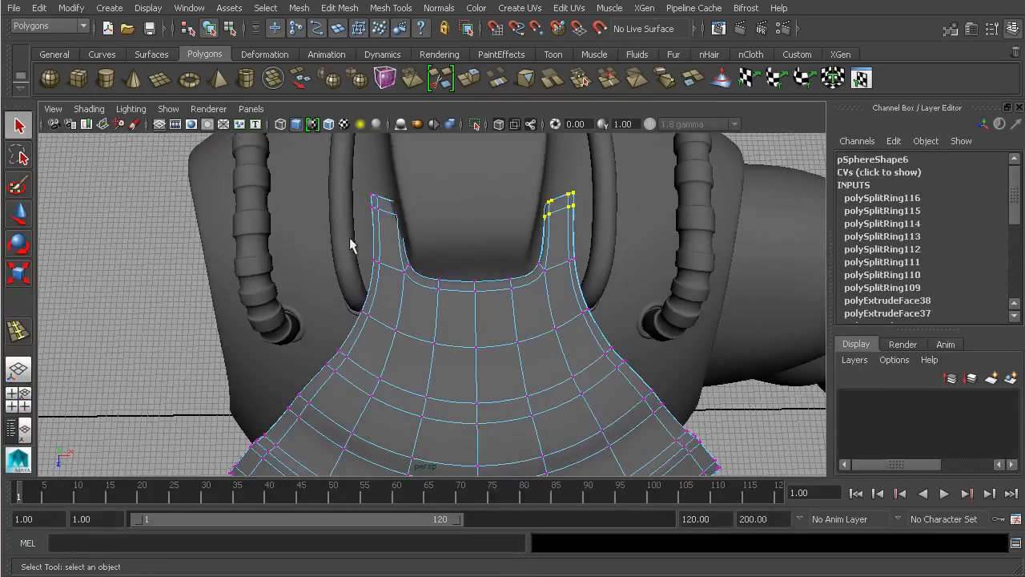
alt+drag(350, 244, 425, 241)
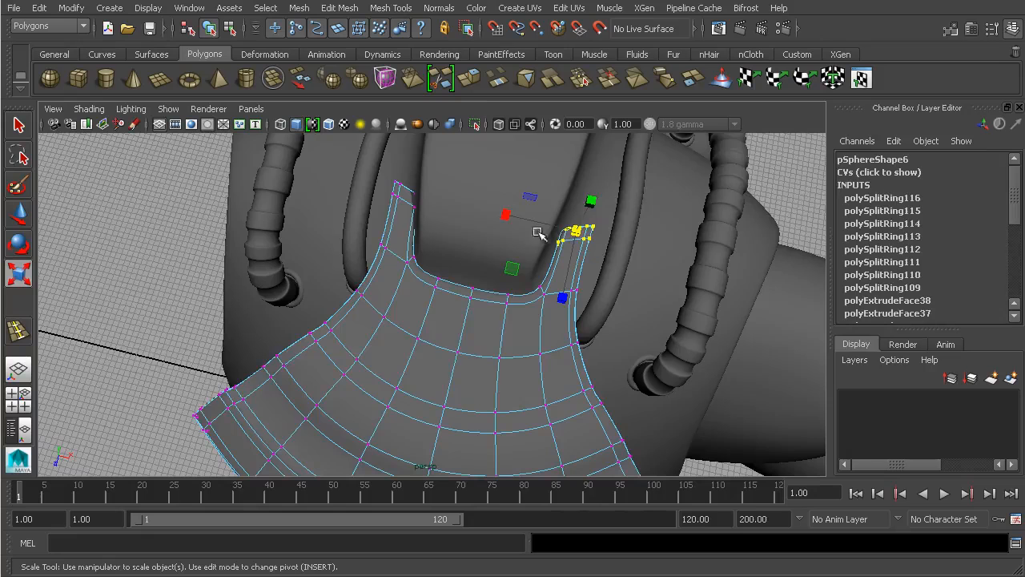
alt+drag(538, 232, 474, 211)
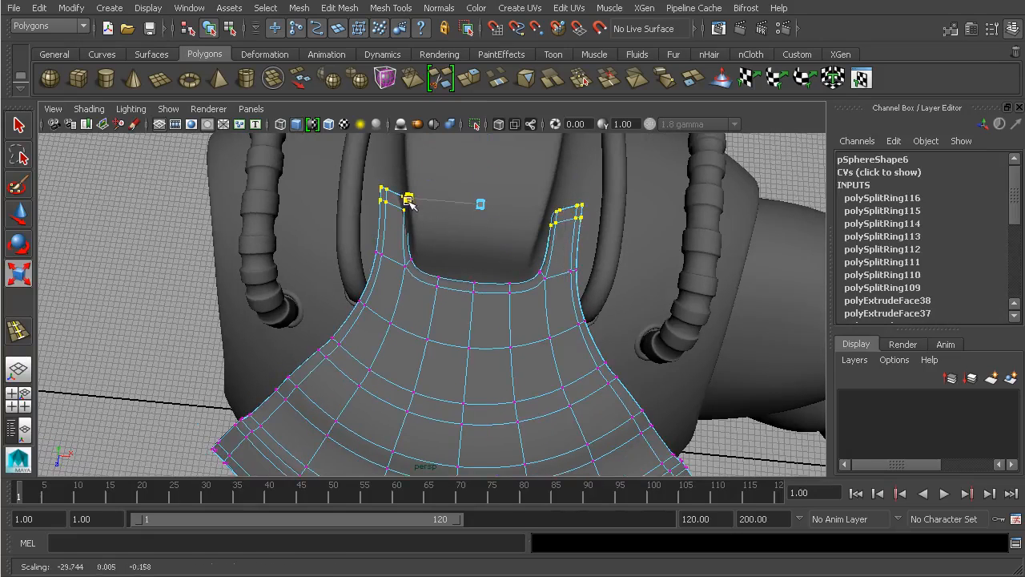
alt+drag(413, 202, 433, 184)
key(F8)
Step: Compare the plate's placement with the reference image in the front view, with the Move tool active
alt+drag(771, 230, 647, 199)
key(space)
alt+middle_drag(325, 331, 329, 356)
alt+right_drag(329, 356, 474, 393)
alt+middle_drag(343, 391, 307, 422)
alt+right_drag(306, 421, 360, 402)
key(w)
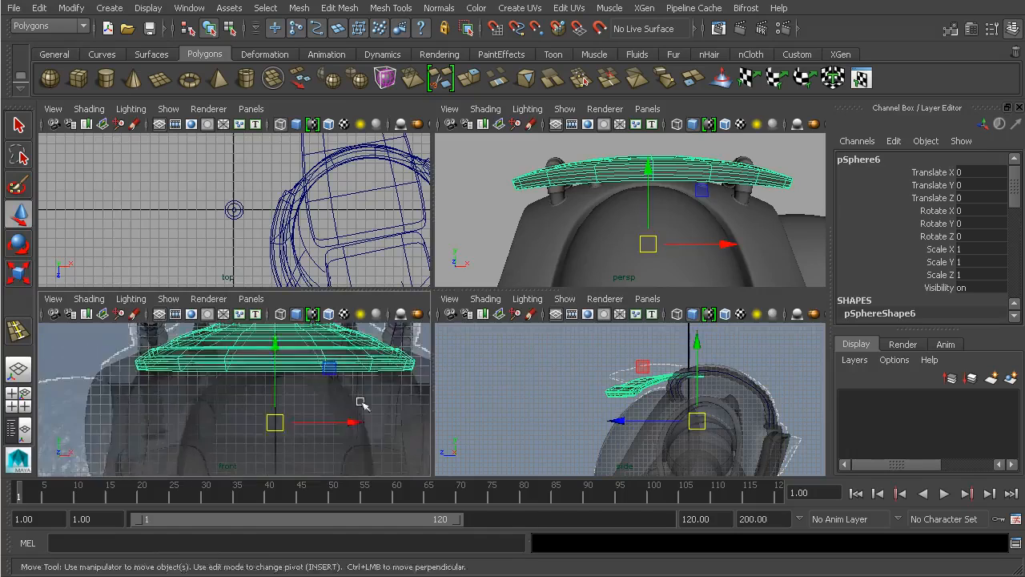
alt+middle_drag(361, 402, 316, 445)
Step: In the side view, move the plate's pivot to its rear end and rotate the plate about -9.55 degrees in X to match the reference
key(space)
alt+drag(655, 230, 592, 376)
key(space)
key(space)
alt+right_drag(634, 398, 697, 371)
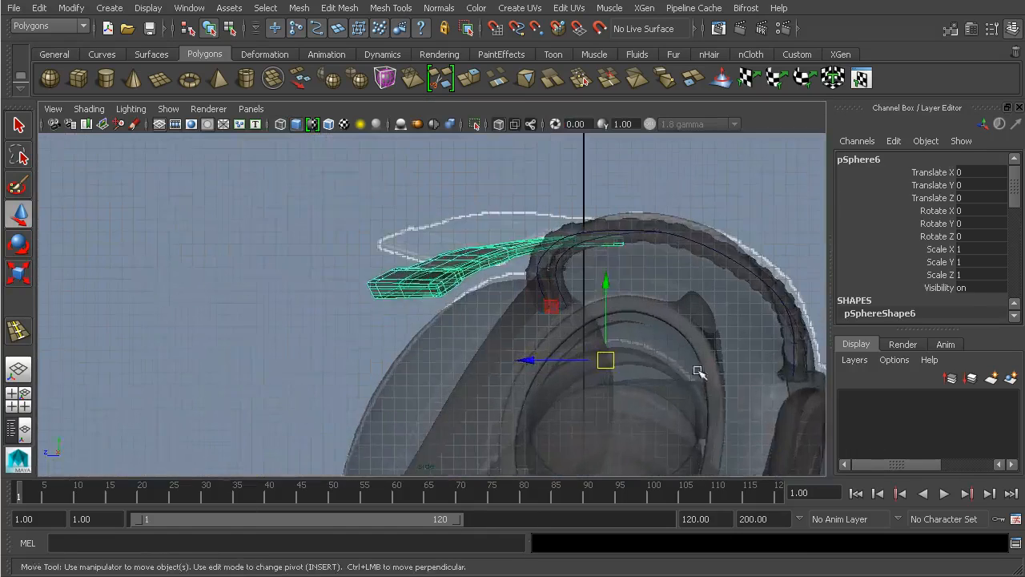
alt+middle_drag(606, 310, 515, 363)
alt+right_drag(581, 372, 642, 374)
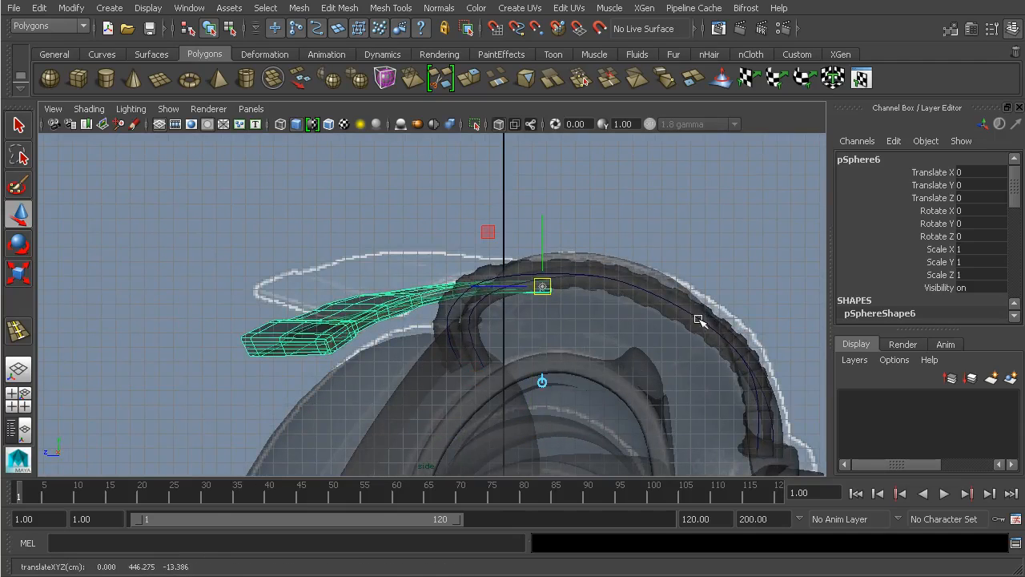
drag(518, 231, 522, 223)
key(space)
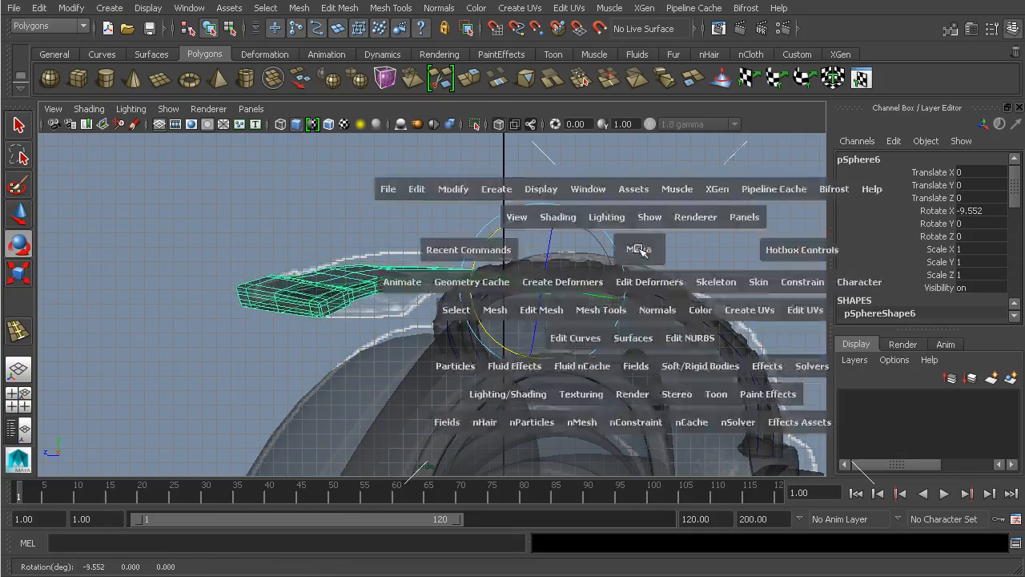
key(space)
Step: Deselect the plate and examine its fit on the upper body and the whole robot from several angles
alt+drag(480, 328, 532, 335)
click(677, 280)
alt+drag(687, 282, 738, 372)
alt+drag(623, 344, 701, 317)
alt+right_drag(700, 317, 512, 312)
alt+middle_drag(490, 311, 506, 263)
alt+drag(506, 262, 538, 310)
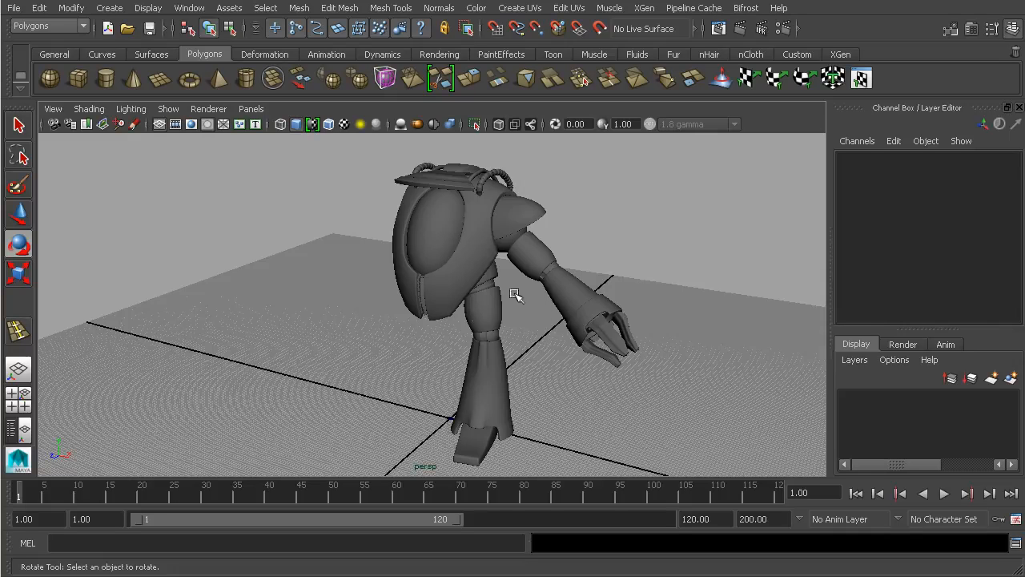
alt+drag(564, 300, 583, 312)
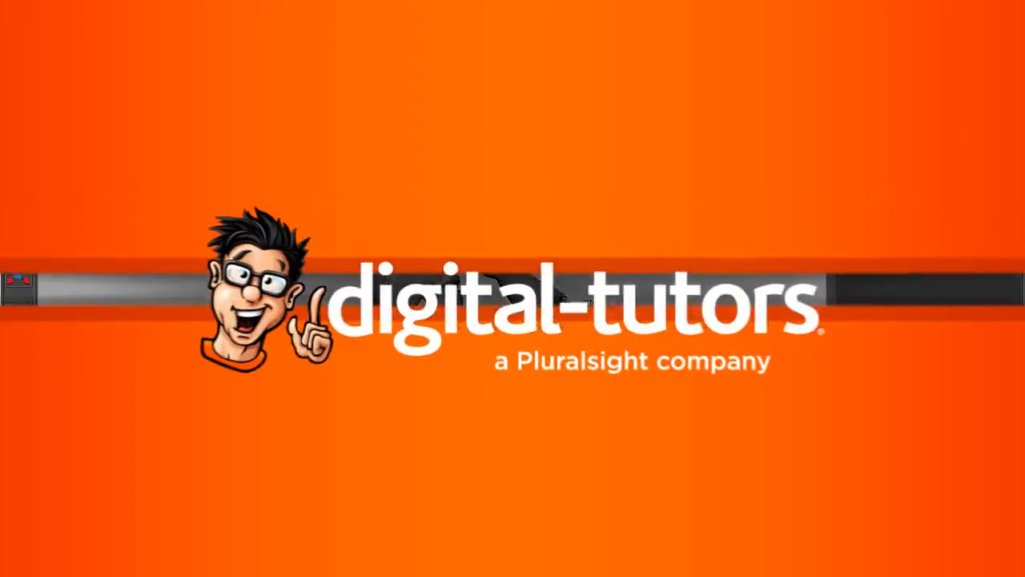